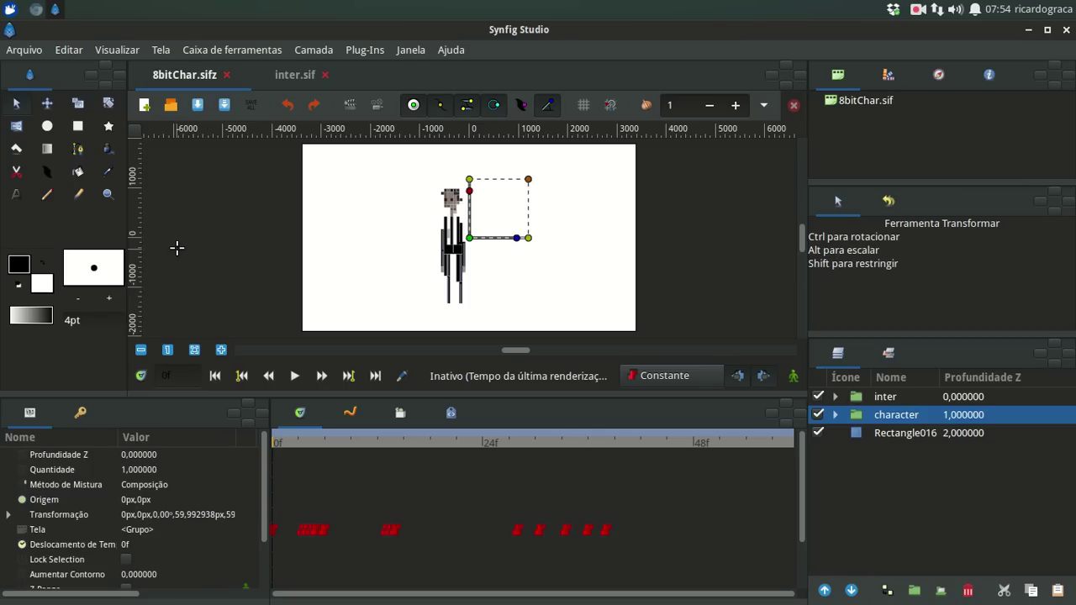
Step: Play back and pause the character animation, and move the playhead to frame 22
click(185, 238)
click(295, 378)
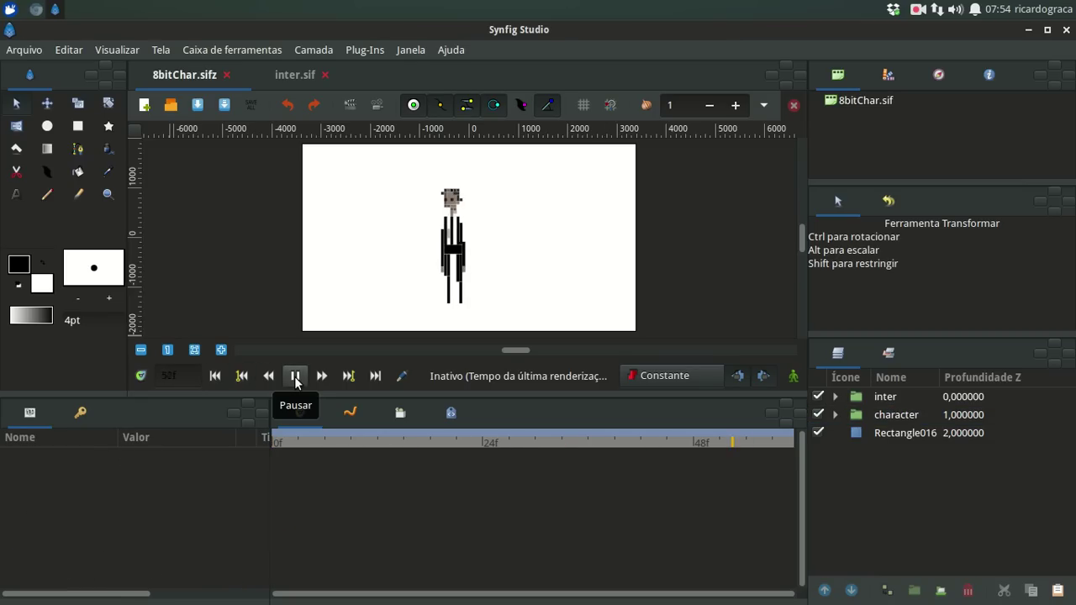
click(296, 378)
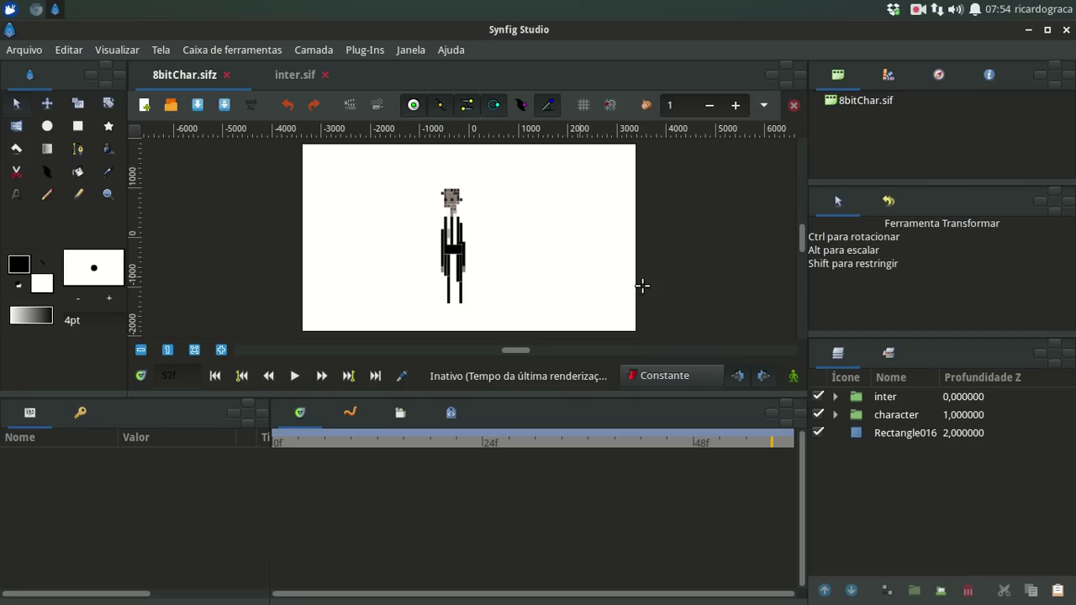
click(462, 443)
Step: Examine the Esticar layer's animation inside the character group by scrubbing the timeline to frame 18
click(836, 415)
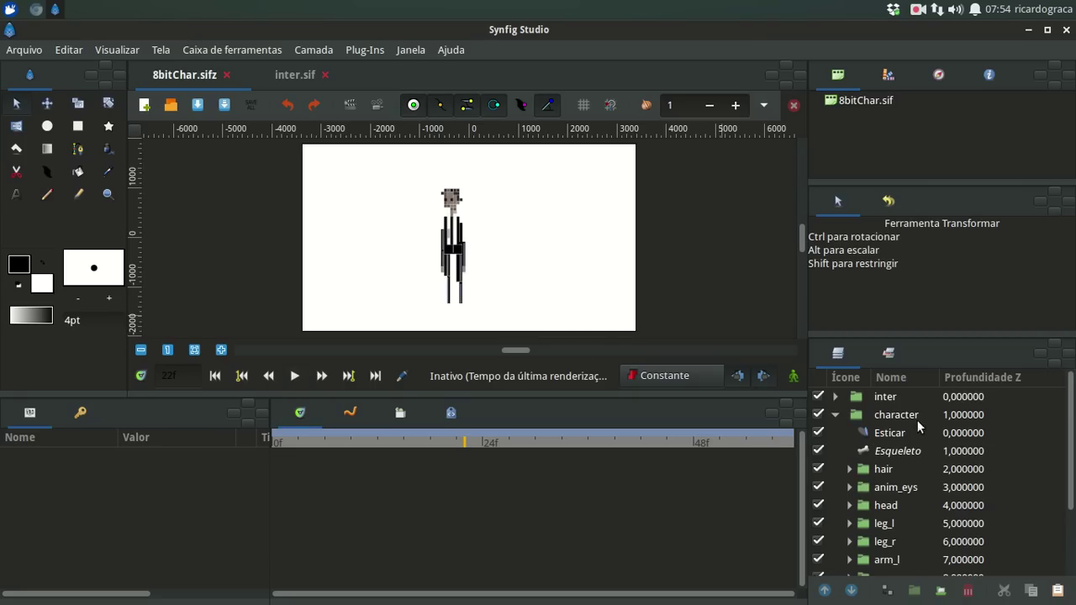
drag(1070, 438, 1054, 403)
click(864, 432)
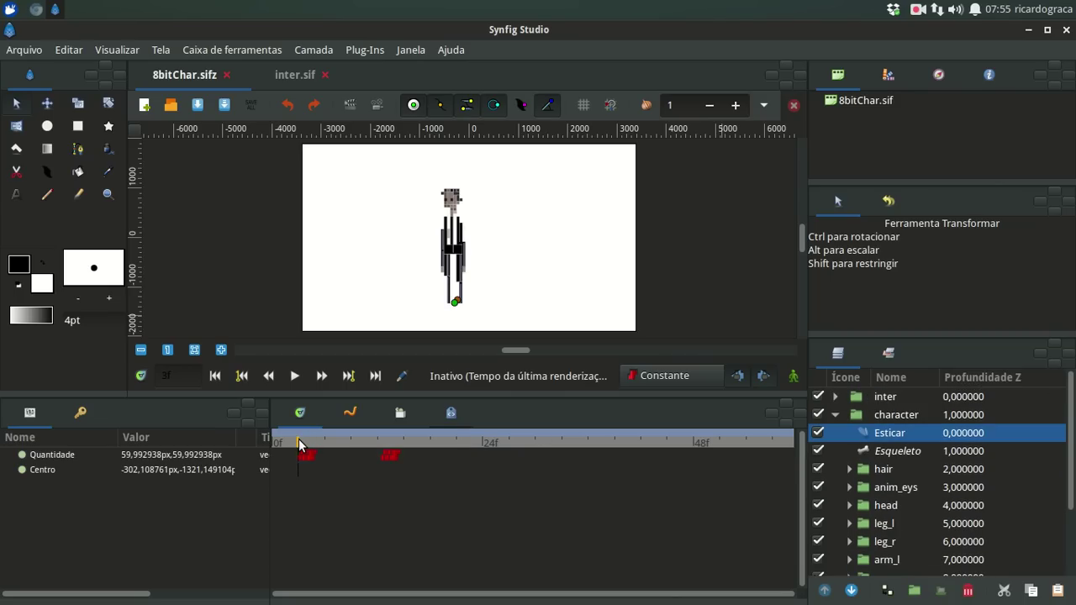
drag(299, 440, 429, 439)
click(834, 415)
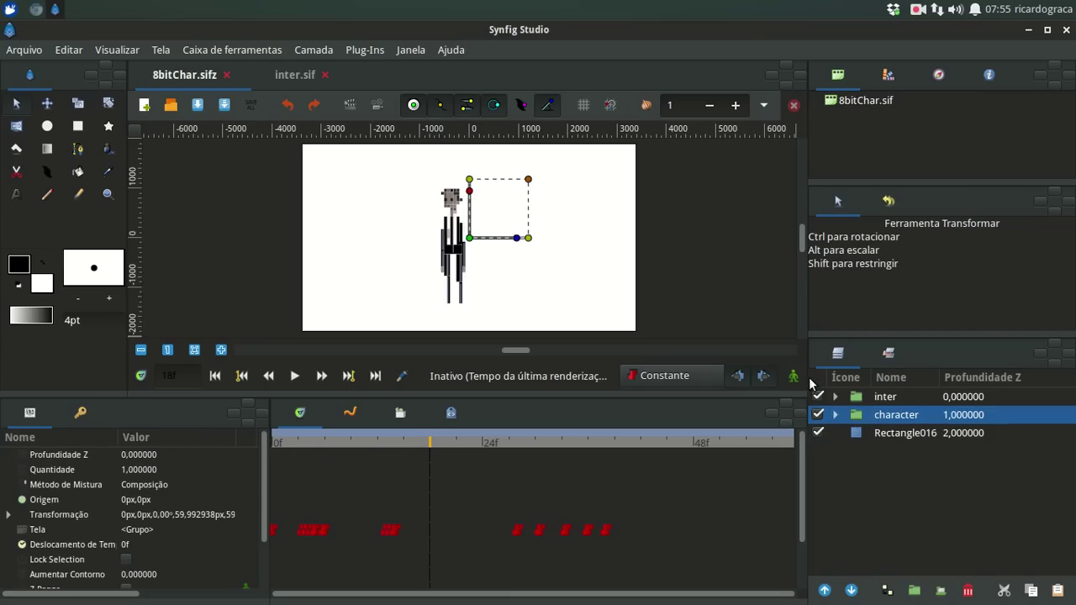
Step: Draw a circle with a radius of about 433 px centred on the character's feet, directly above the Rectangle016 layer
click(879, 434)
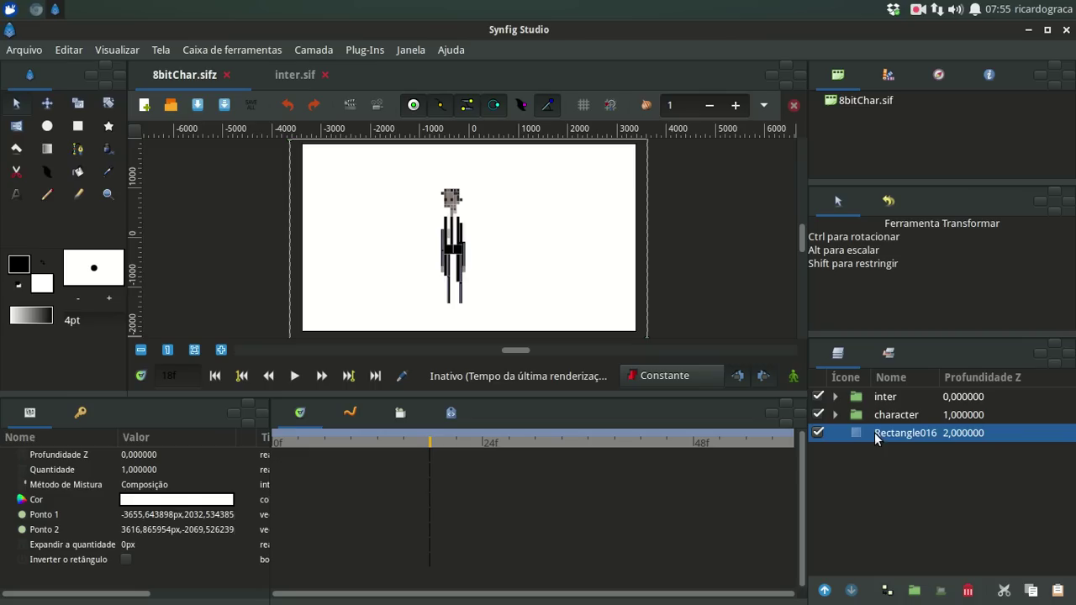
click(47, 127)
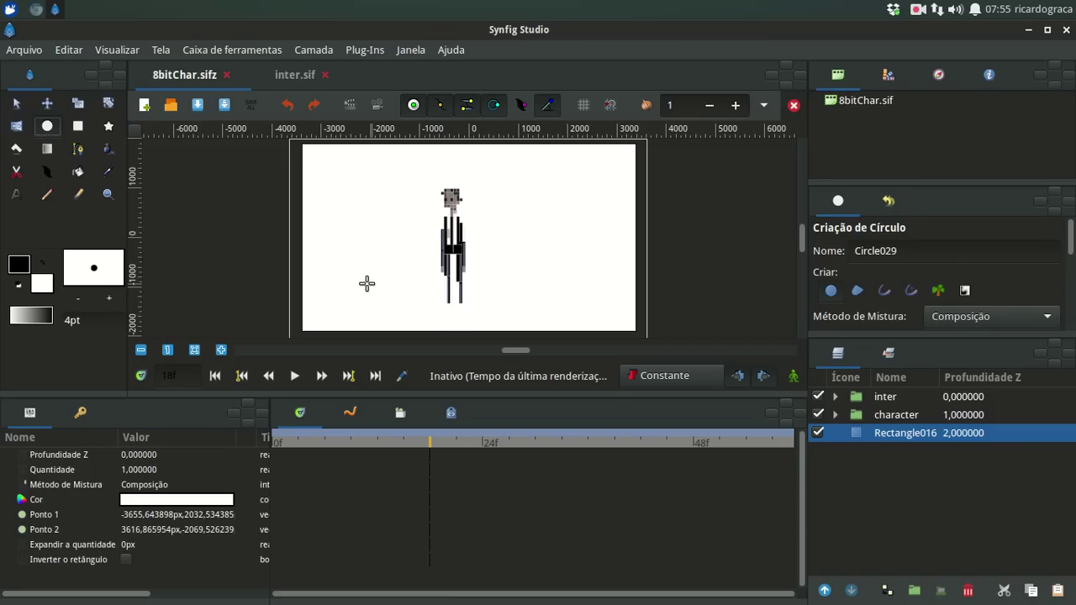
drag(449, 302, 469, 303)
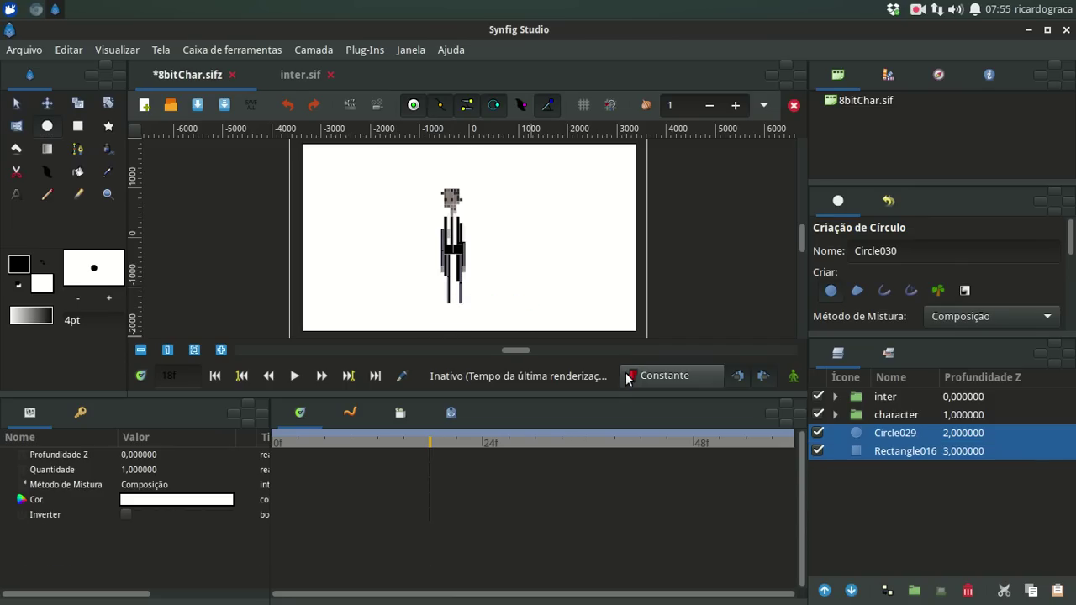
Step: Set only the new circle's colour to black (000000)
click(855, 432)
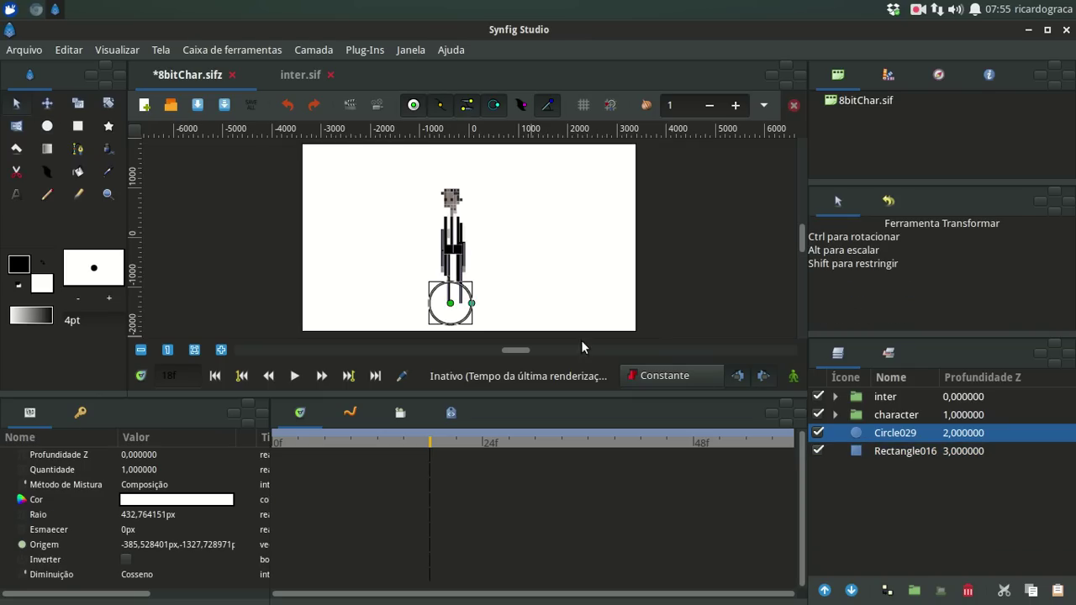
double_click(175, 502)
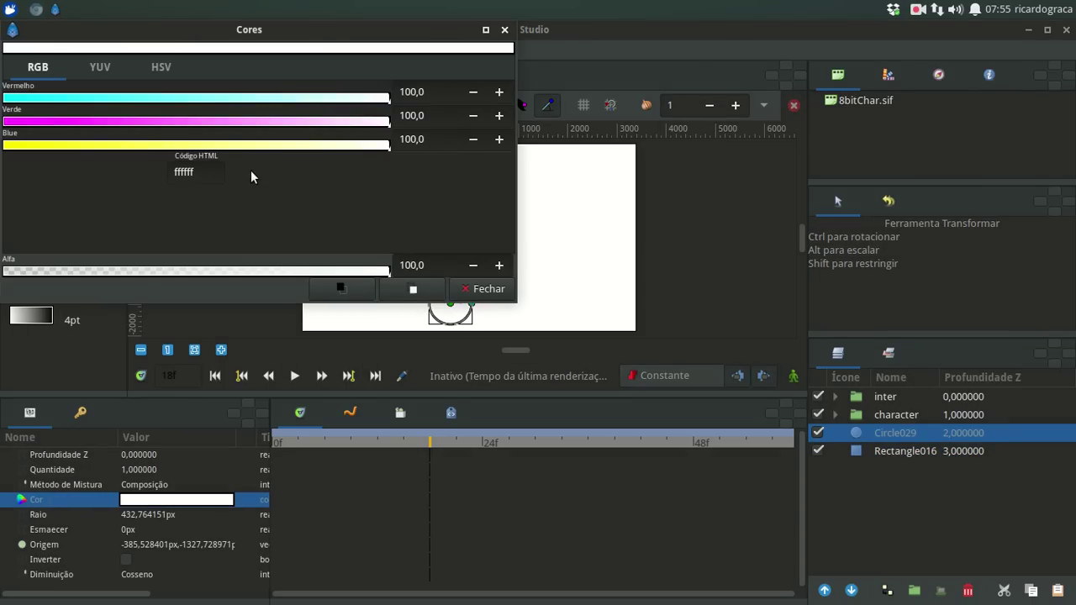
drag(225, 97, 3, 98)
drag(169, 122, 3, 122)
drag(130, 144, 3, 145)
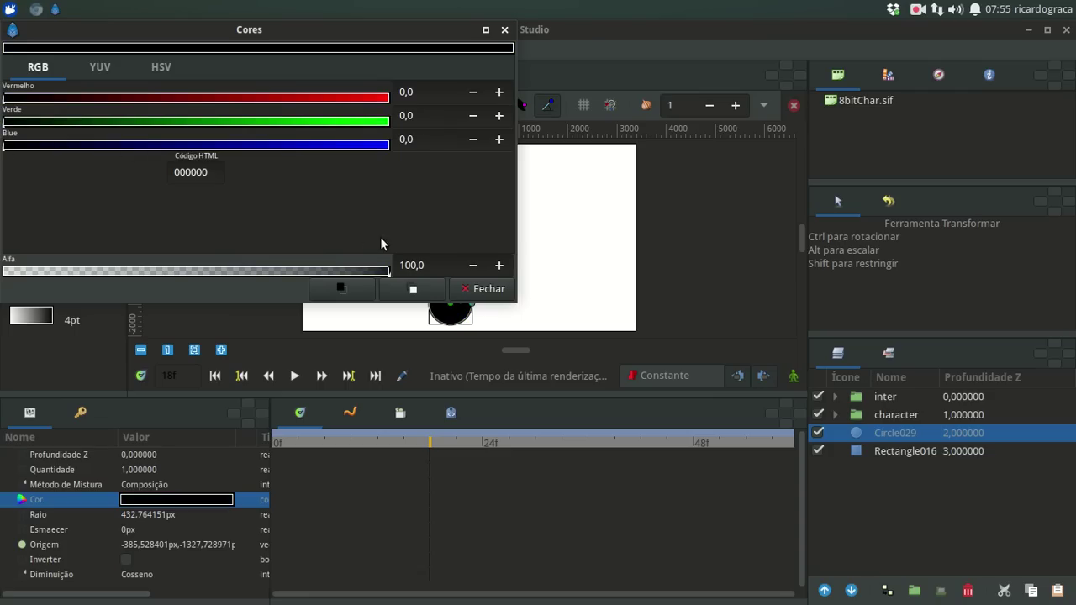
click(454, 289)
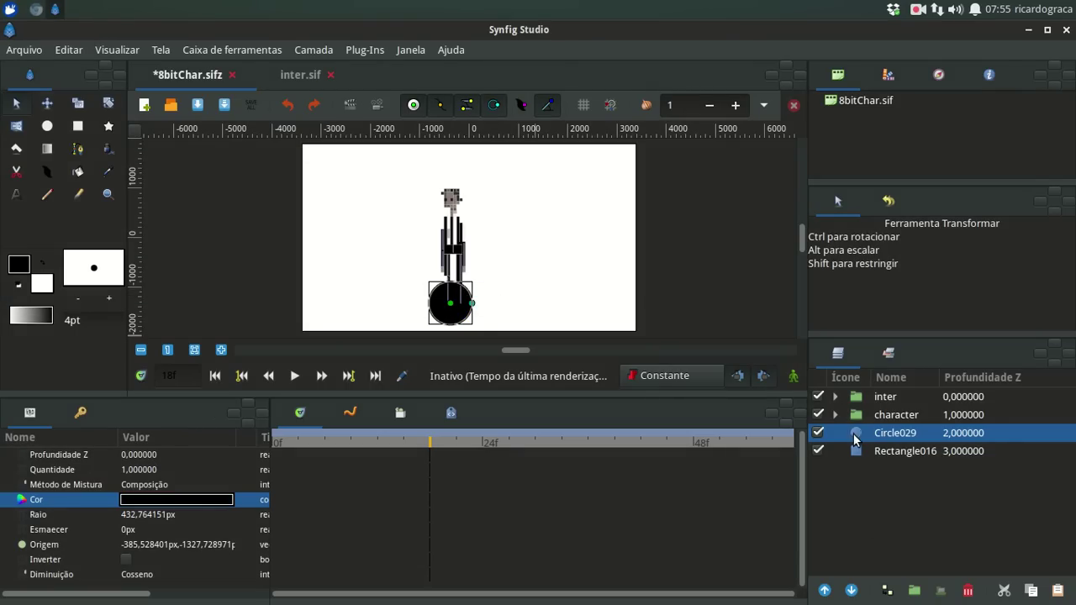
Step: Place the black circle in its own group layer and rename the group as shadow
click(914, 590)
double_click(899, 433)
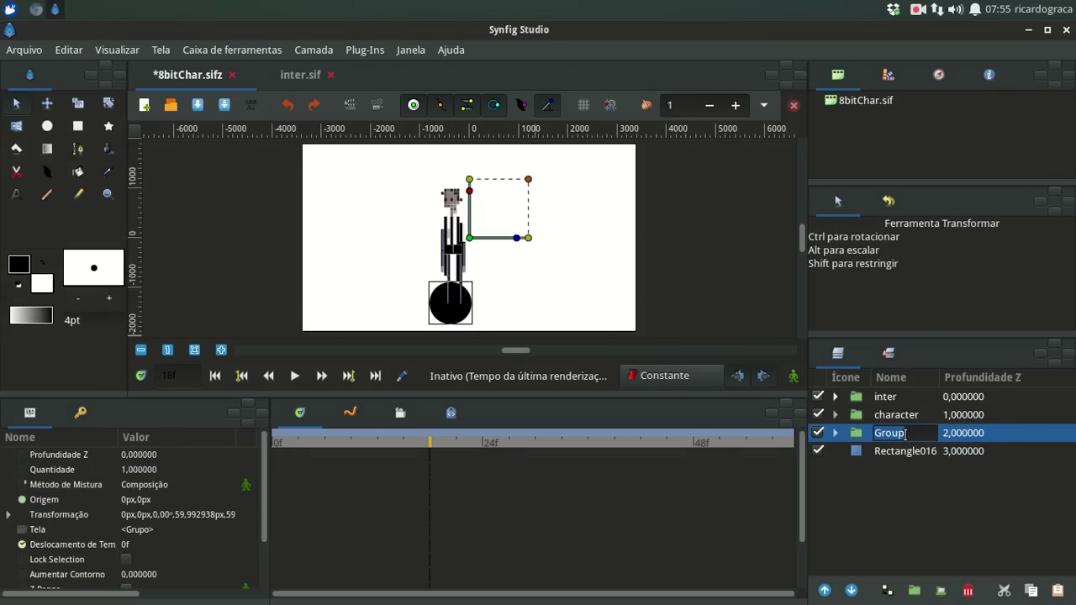
text(shadow)
key(Return)
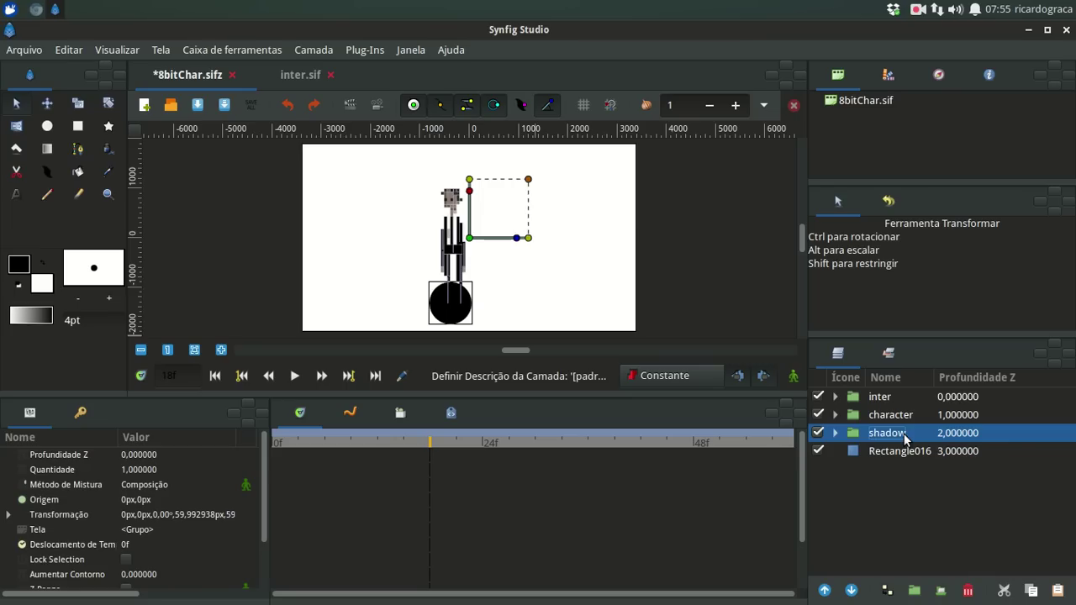
Step: Add an Esticar distortion layer above the circle inside the shadow group
click(835, 433)
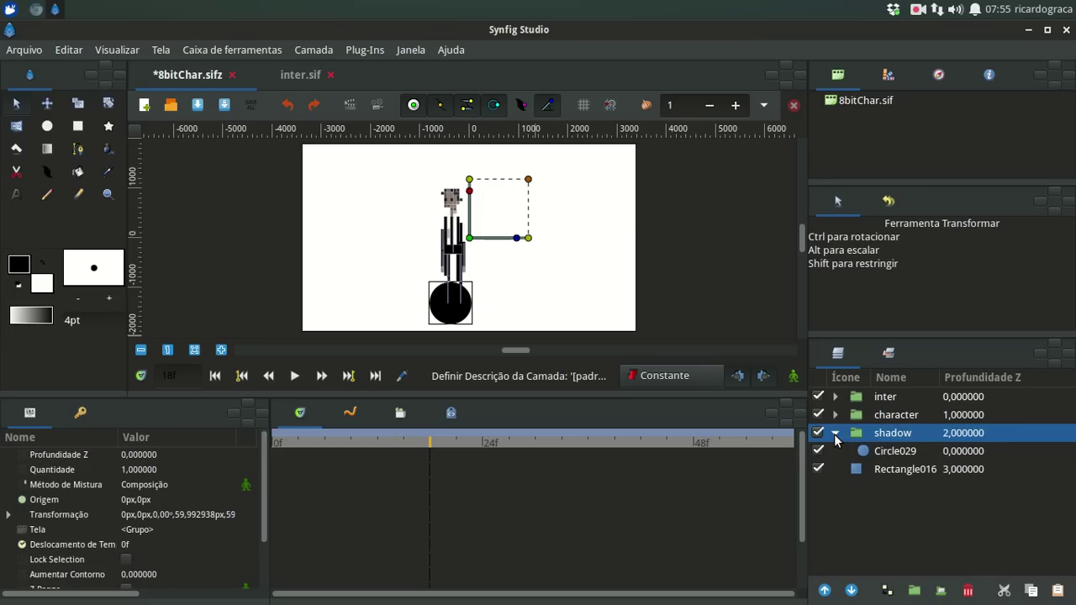
click(862, 454)
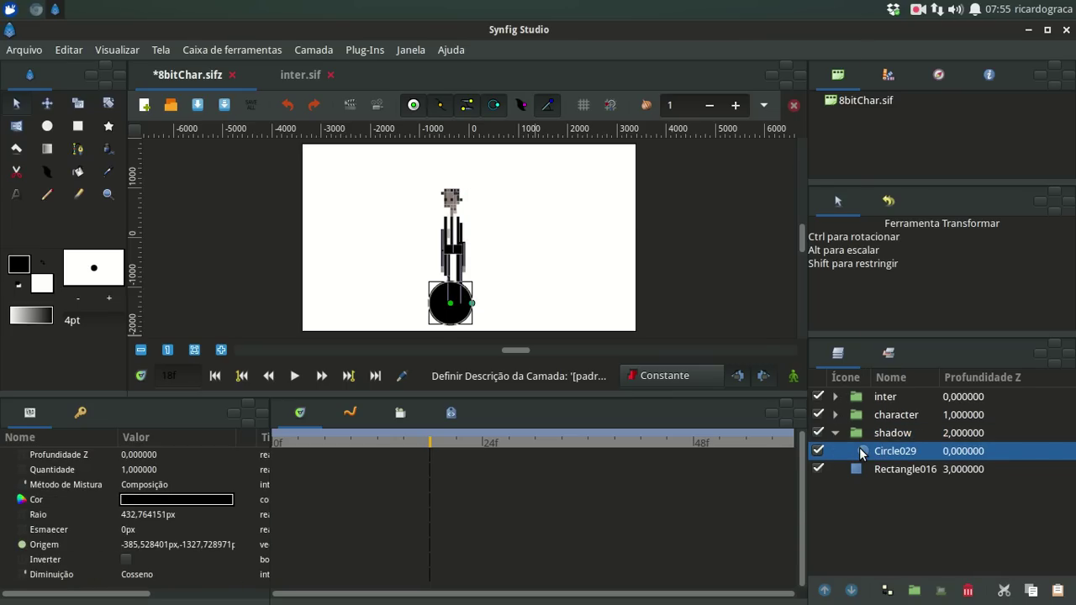
right_click(862, 454)
mouse_move(752, 36)
mouse_move(905, 191)
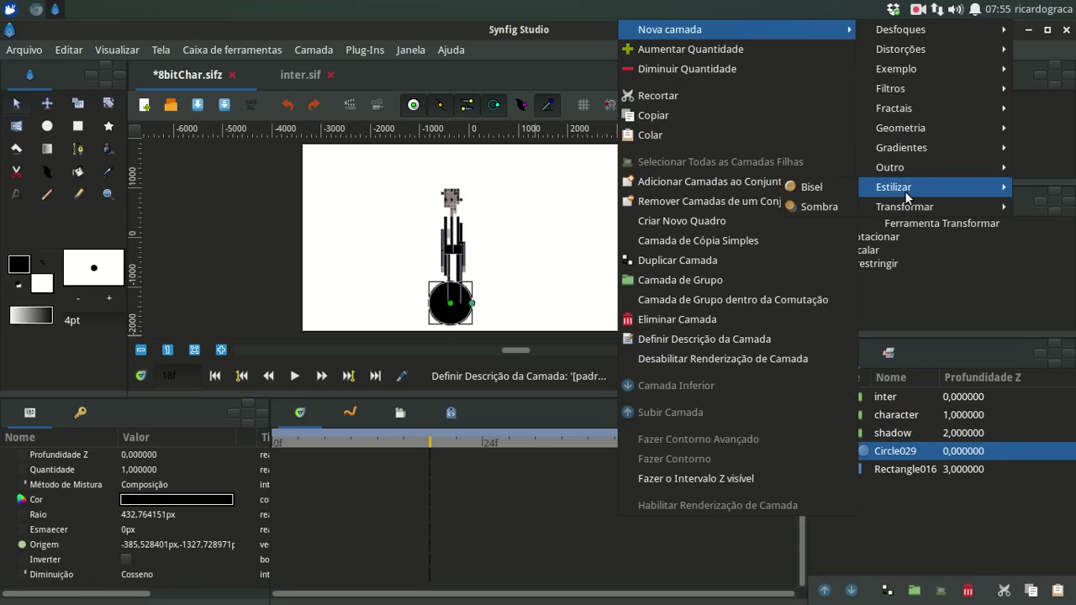
mouse_move(925, 49)
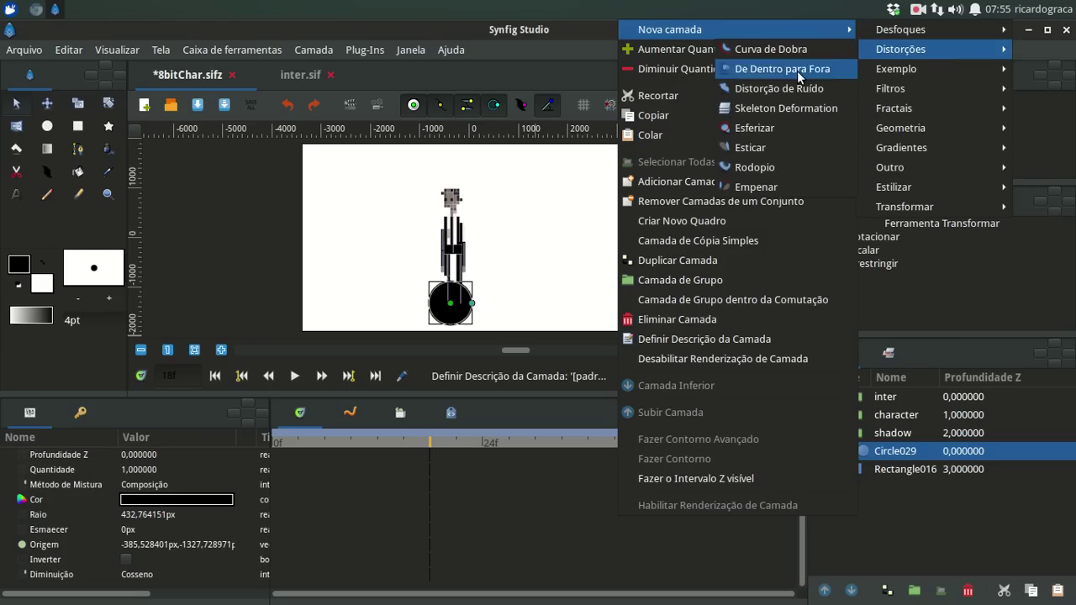
click(770, 149)
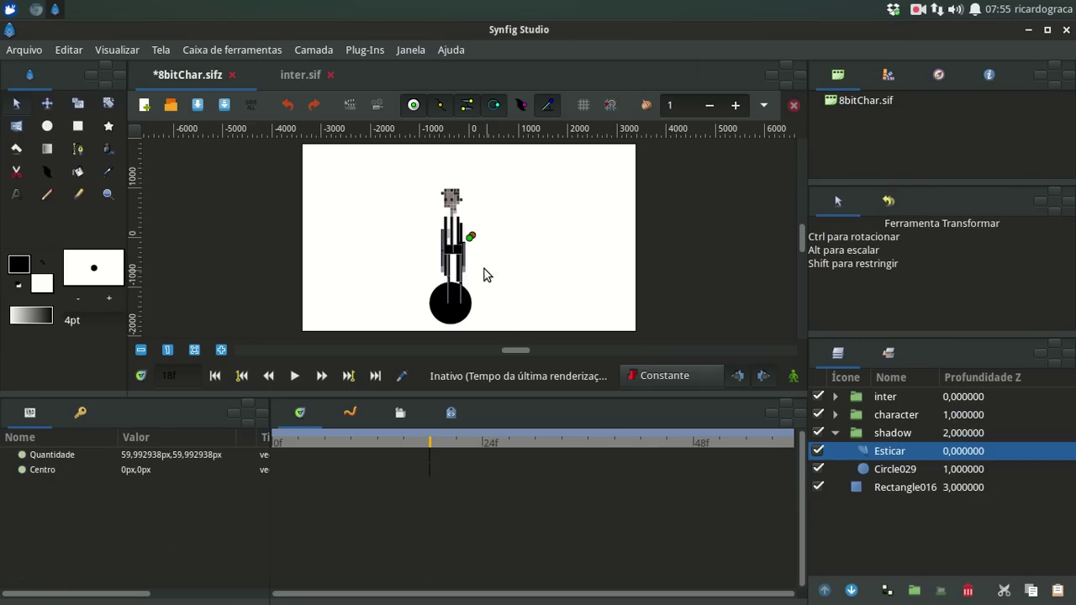
Step: Flatten the circle into an ellipse under the feet, with an Esticar amount of about 64 × 16 px and centre near -315, -1259 px
drag(470, 236, 459, 326)
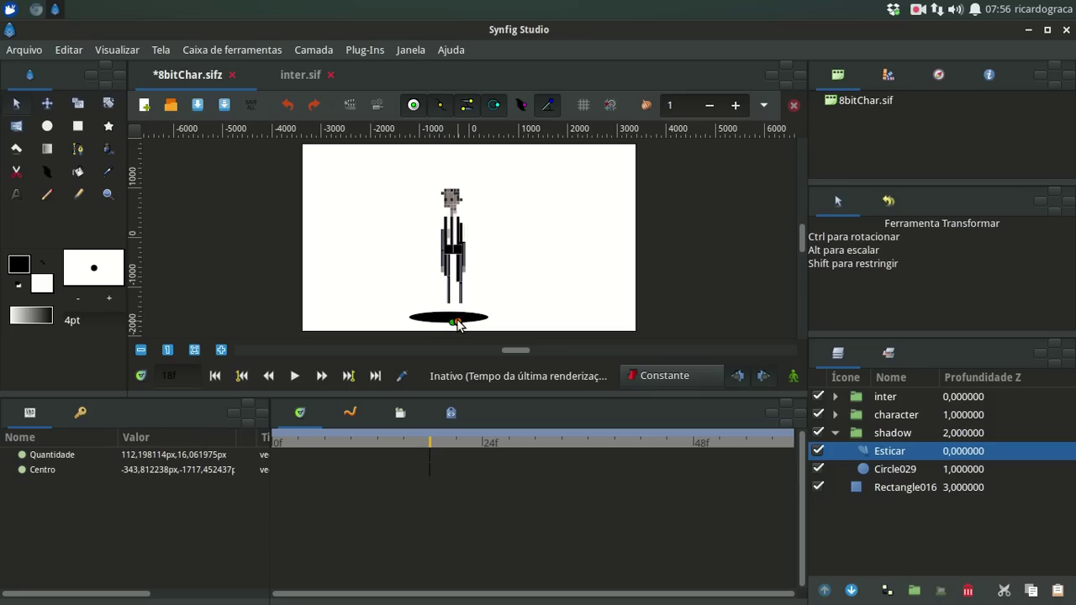
drag(458, 324, 462, 301)
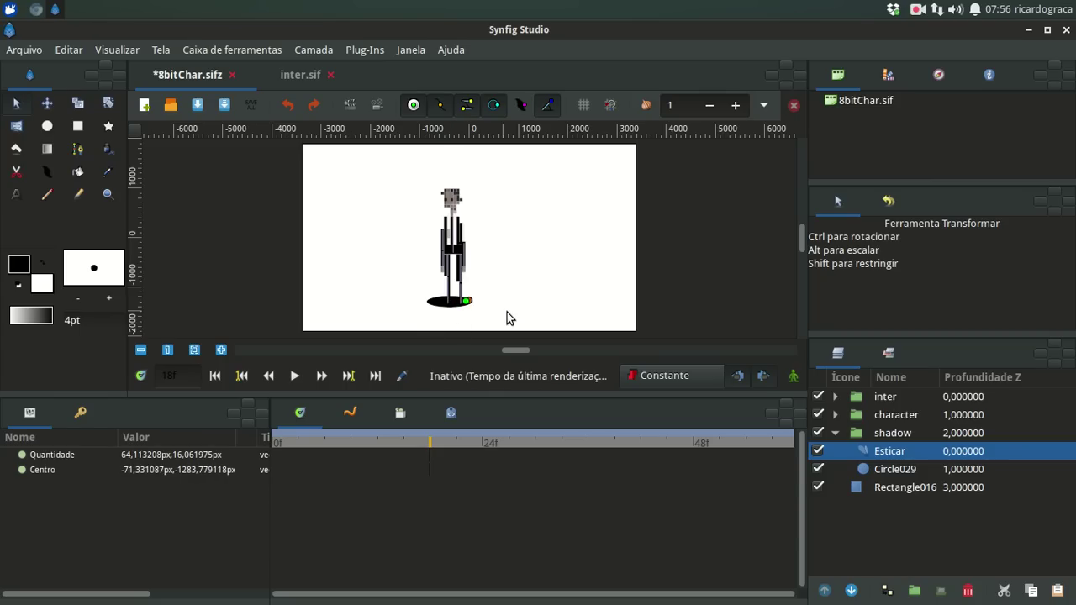
drag(461, 300, 452, 300)
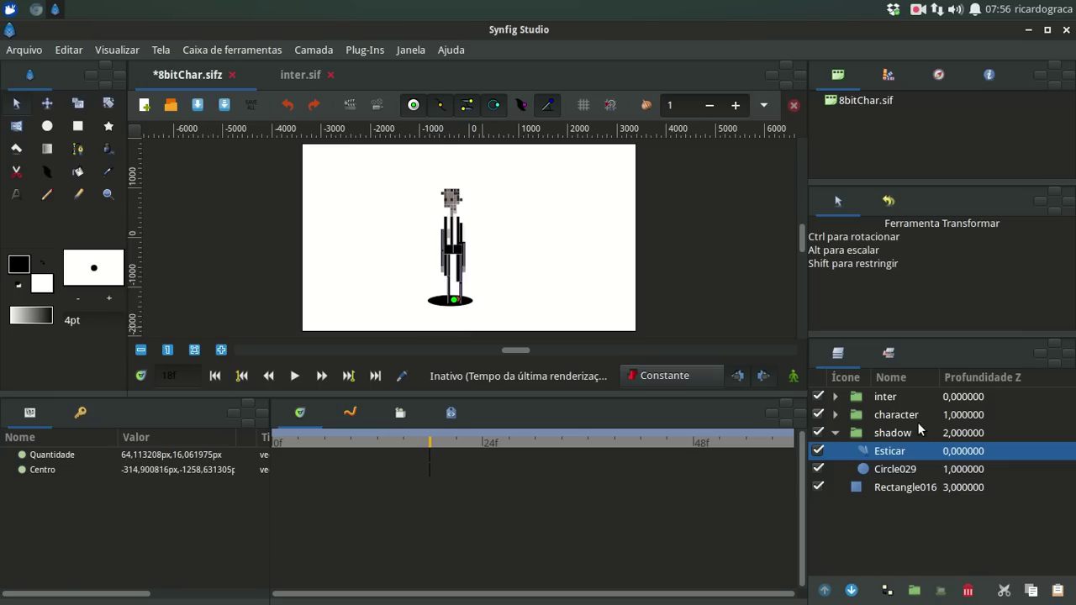
Step: Reposition the shadow group and its origin at the character's feet and set the group's Quantidade to 0,4
click(454, 302)
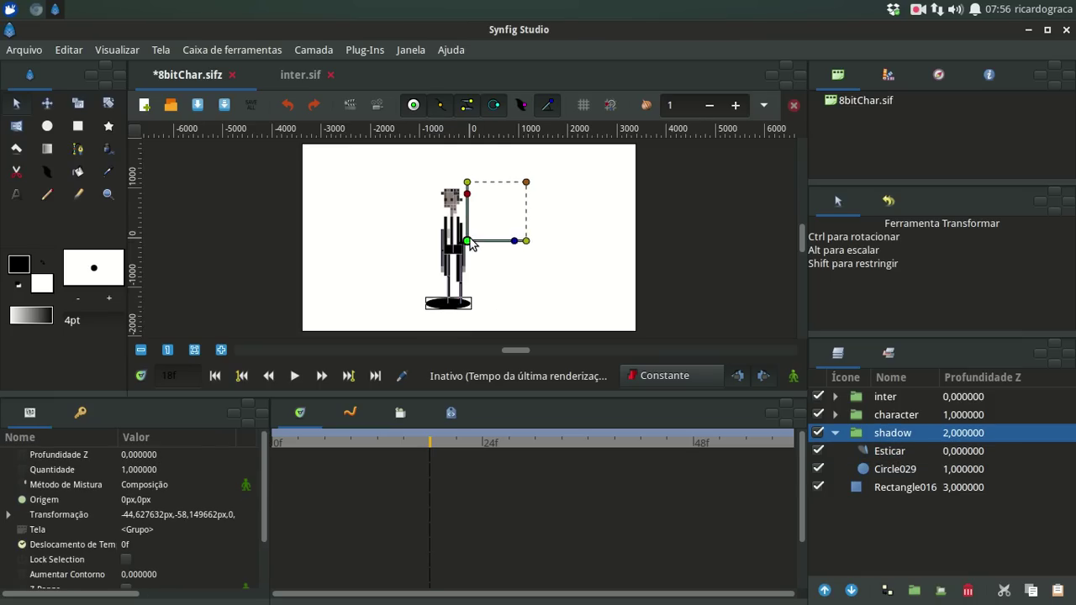
drag(467, 241, 451, 304)
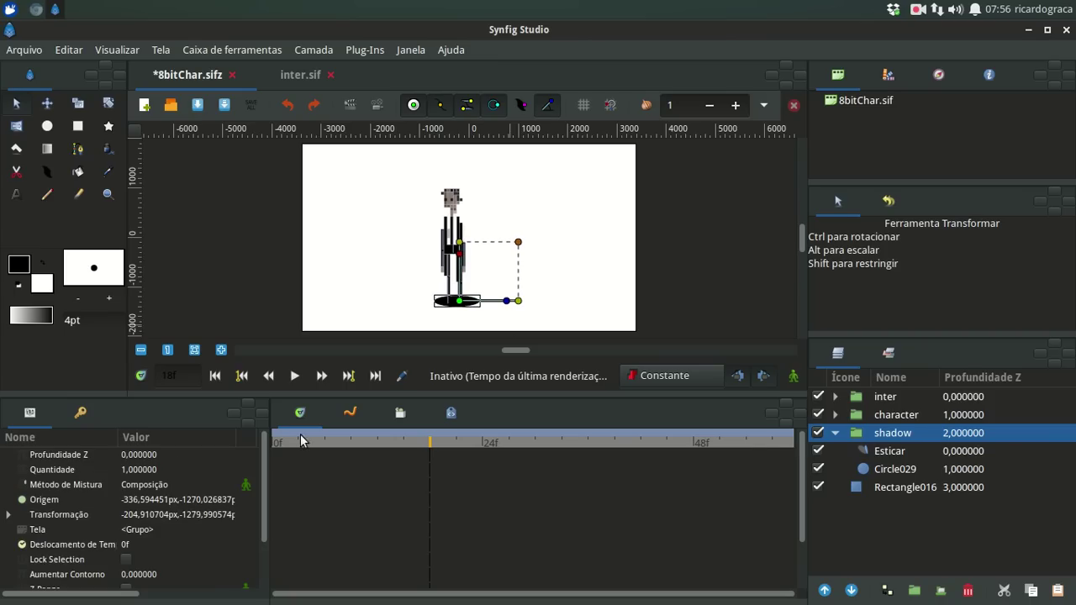
click(152, 471)
click(153, 468)
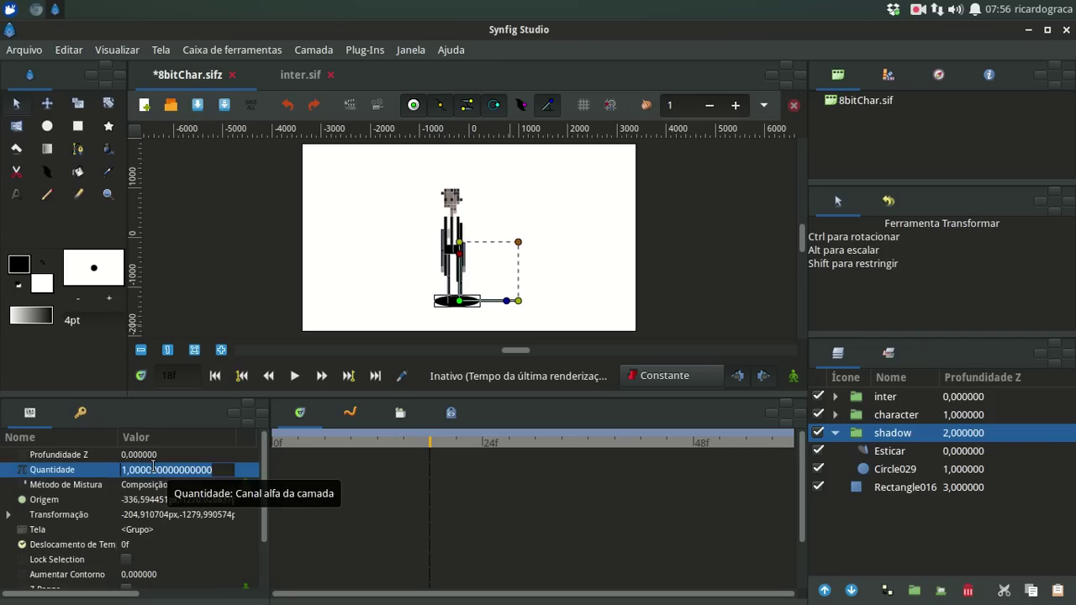
text(0,4)
key(Return)
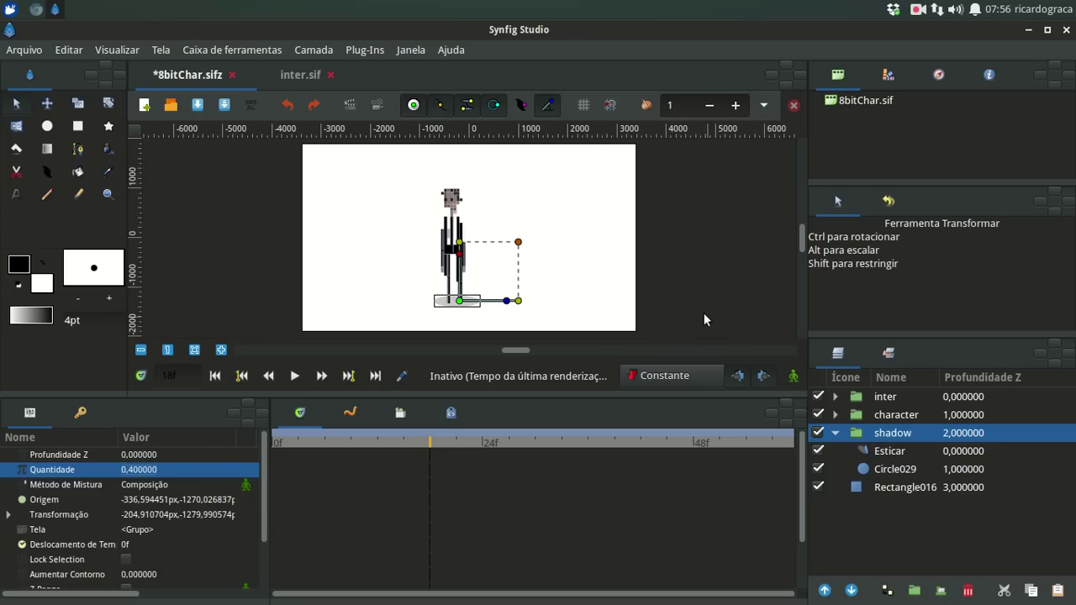
Step: Add a Tabuleiro de damas layer above the circle in the shadow group and size its squares to about 143 × 220 px
click(875, 468)
right_click(875, 468)
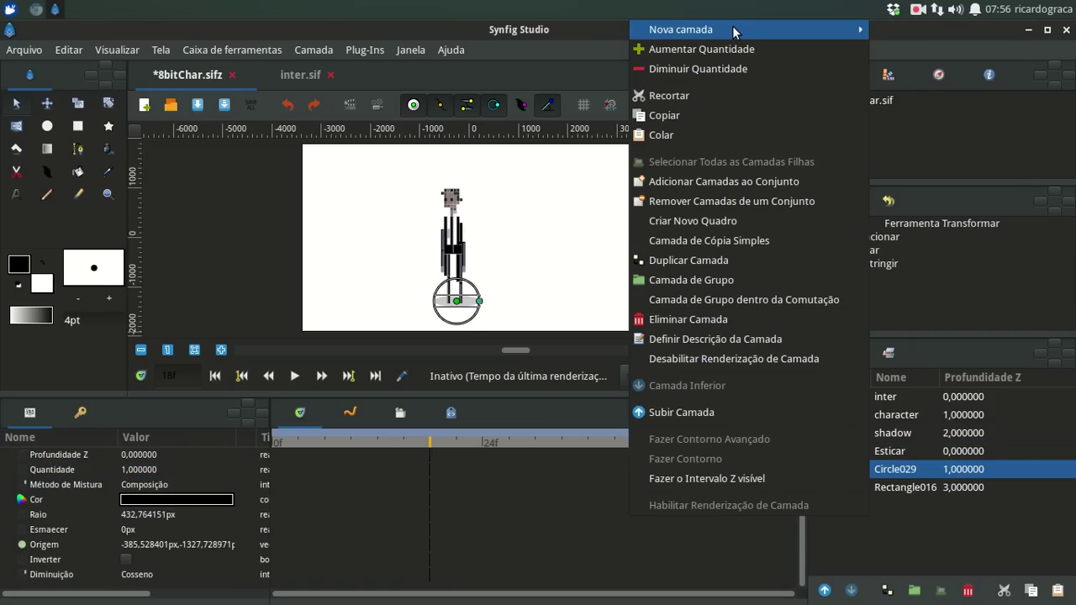
mouse_move(734, 32)
mouse_move(912, 31)
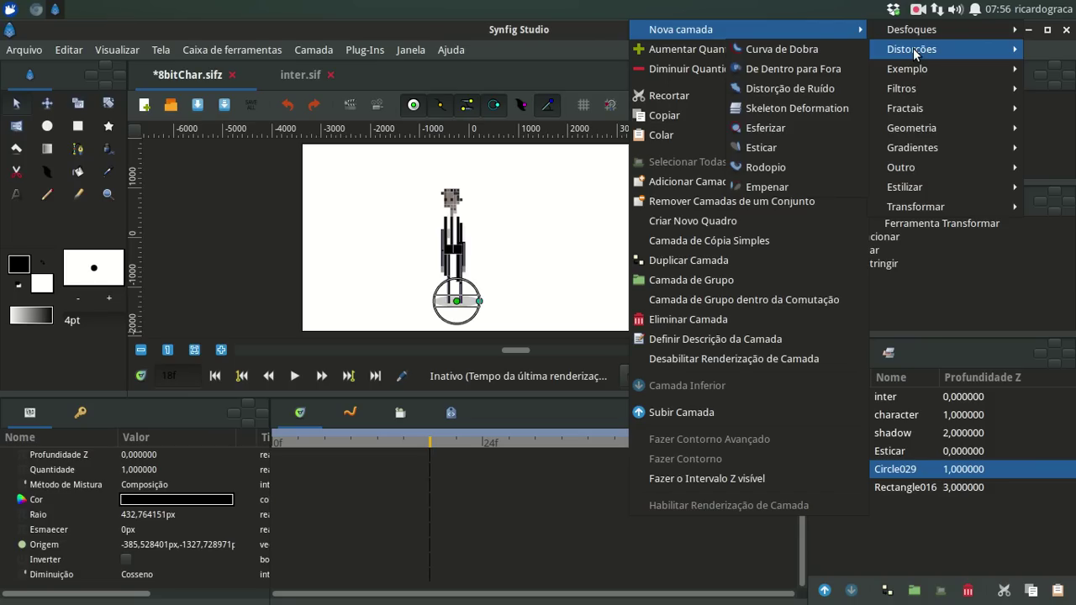
mouse_move(914, 90)
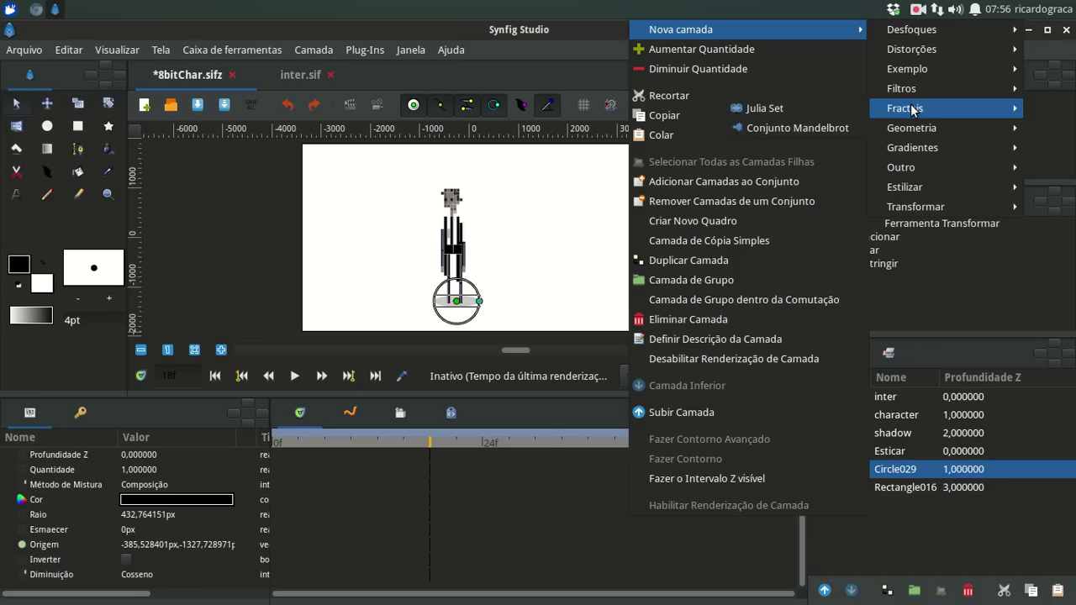
mouse_move(913, 127)
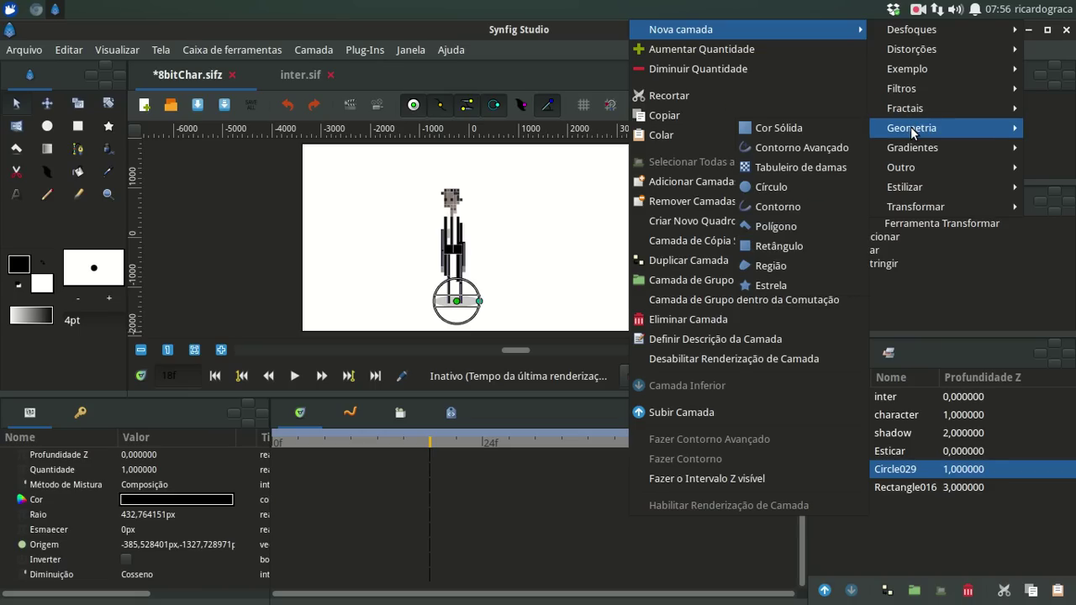
click(775, 166)
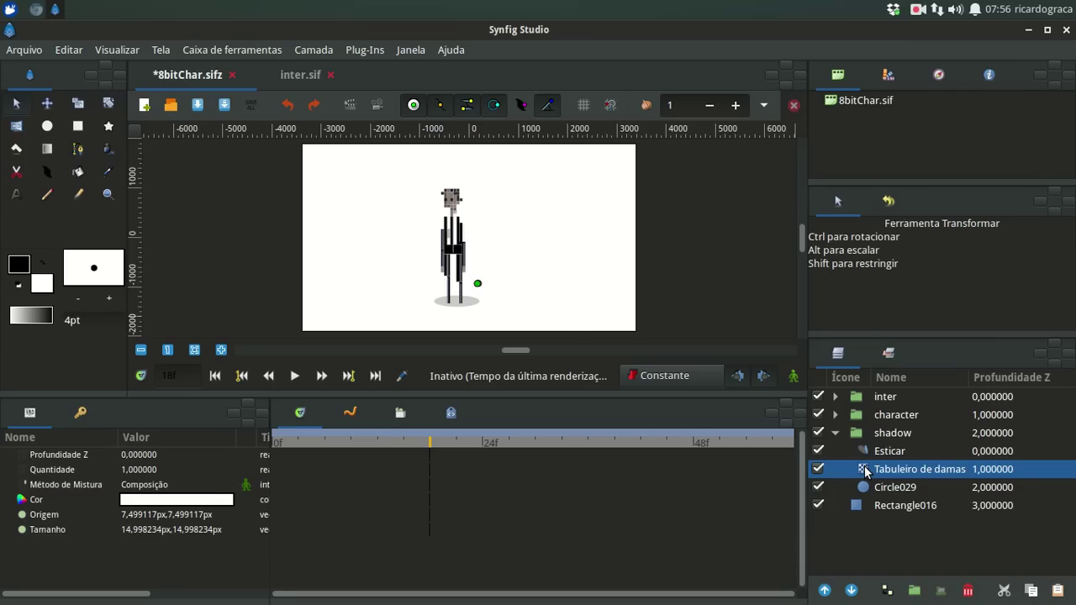
drag(478, 281, 484, 281)
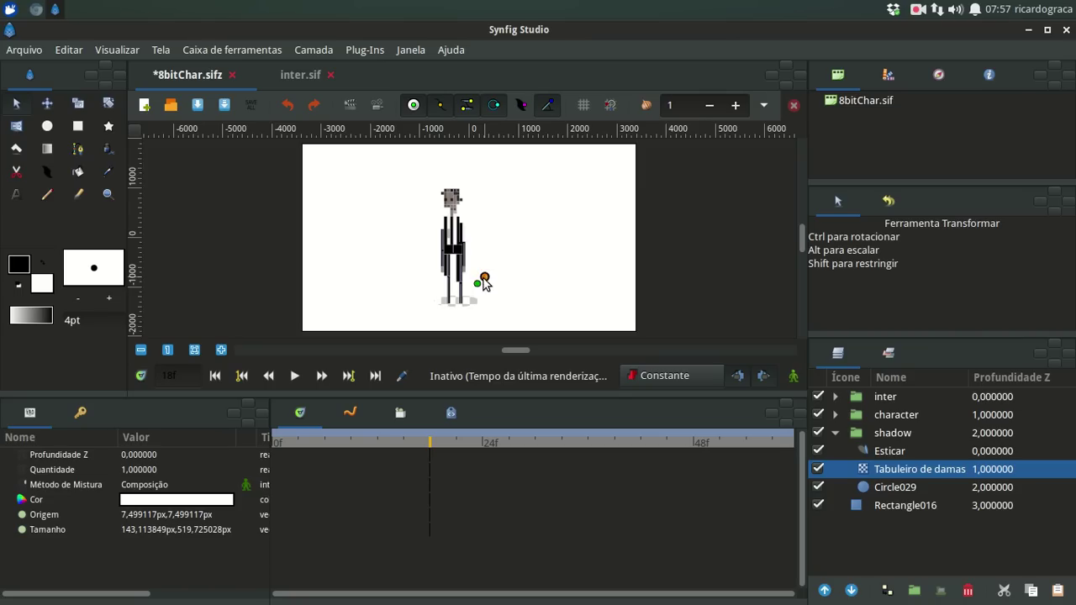
drag(484, 280, 485, 284)
Step: Set the Tabuleiro de damas layer's colour to black
click(162, 502)
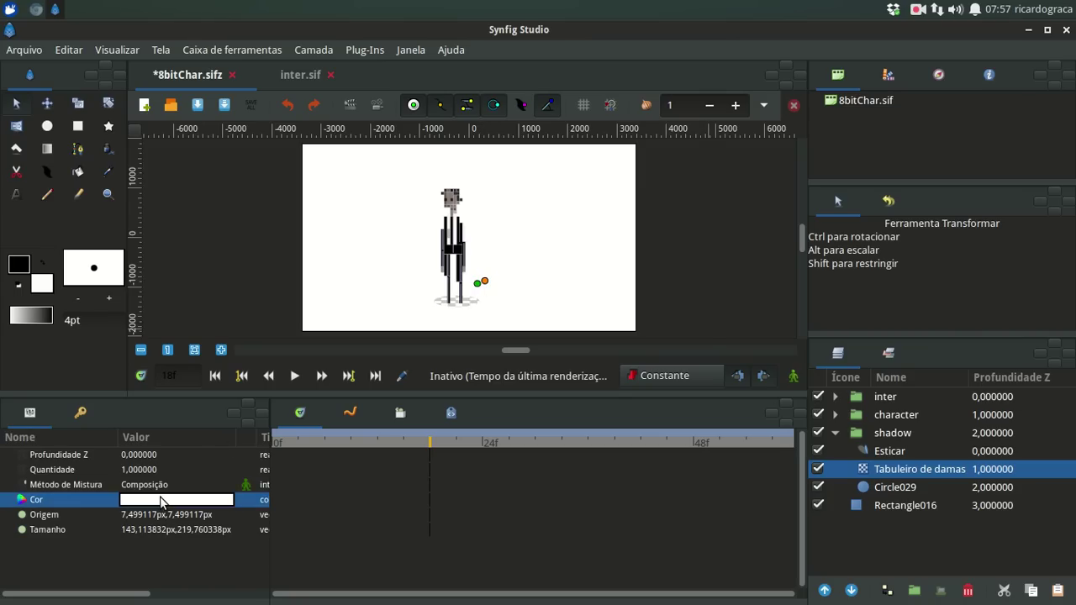
double_click(162, 502)
drag(148, 97, 3, 97)
drag(126, 121, 3, 121)
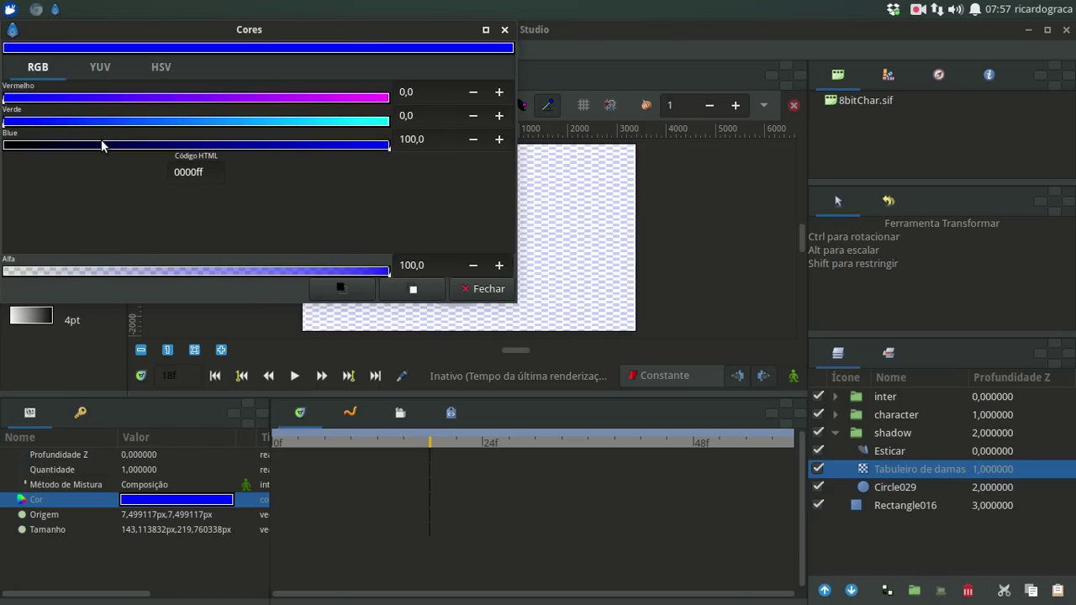
drag(101, 144, 4, 144)
click(504, 29)
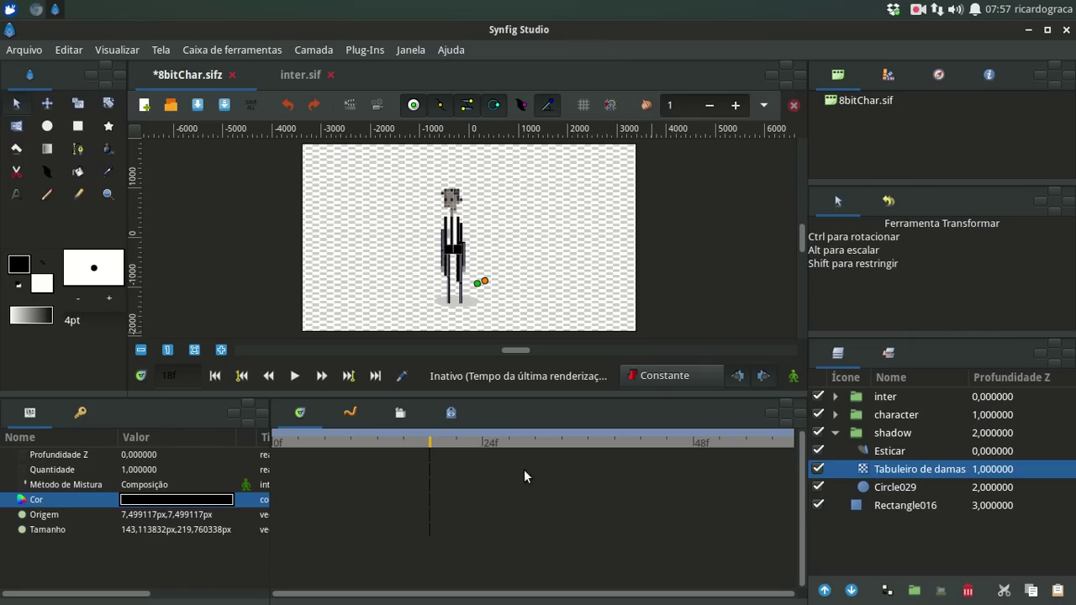
Step: Set the Método de Mistura of the Tabuleiro de damas layer to Alfa Sobre
click(157, 486)
click(158, 494)
click(160, 492)
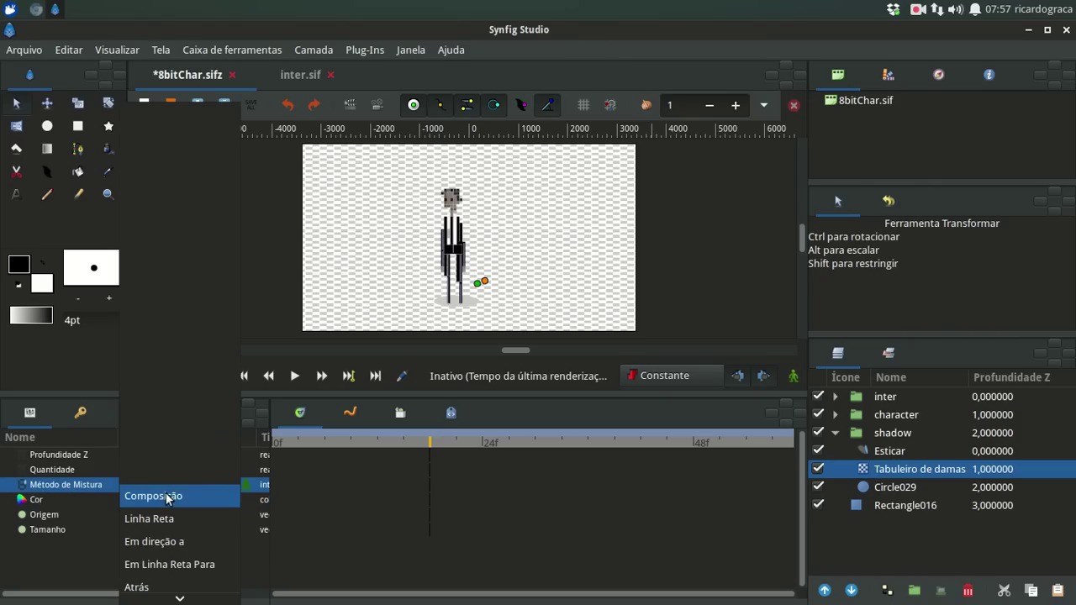
scroll(159, 586, down, 5)
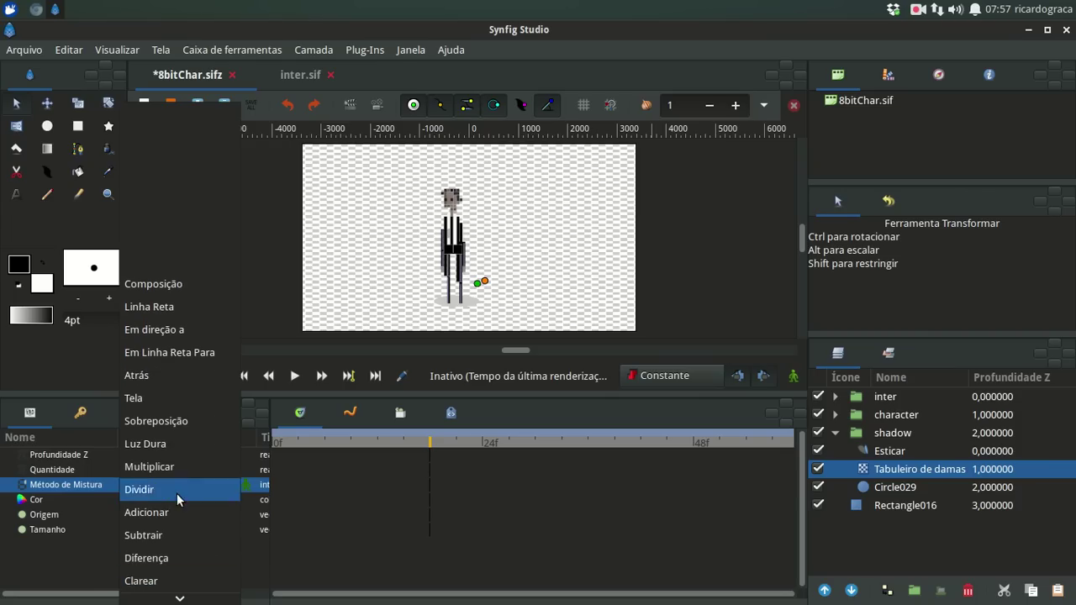
click(181, 379)
click(190, 484)
click(191, 483)
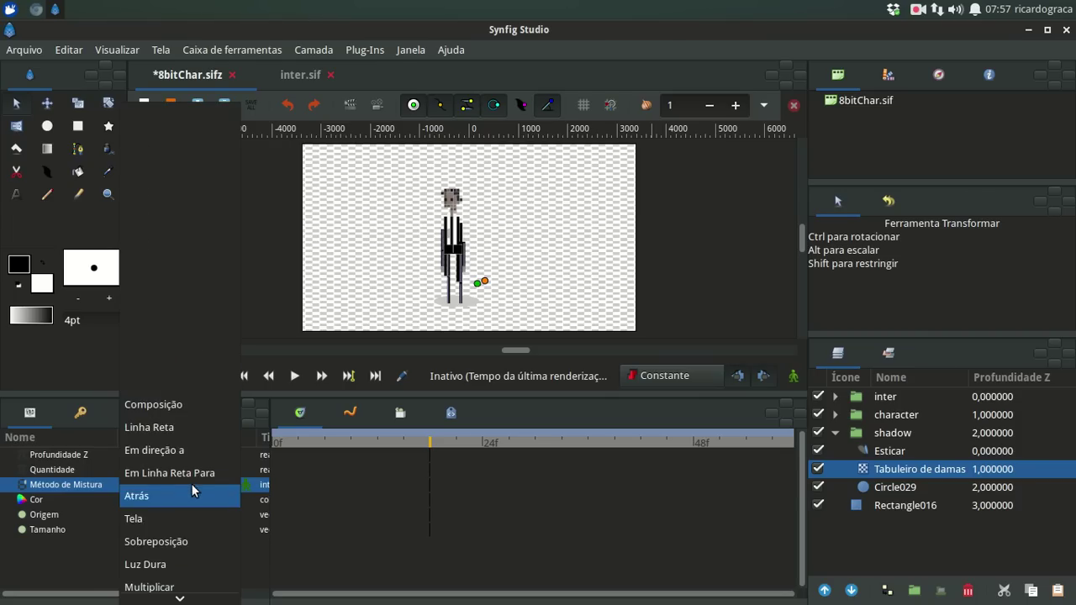
scroll(185, 522, down, 5)
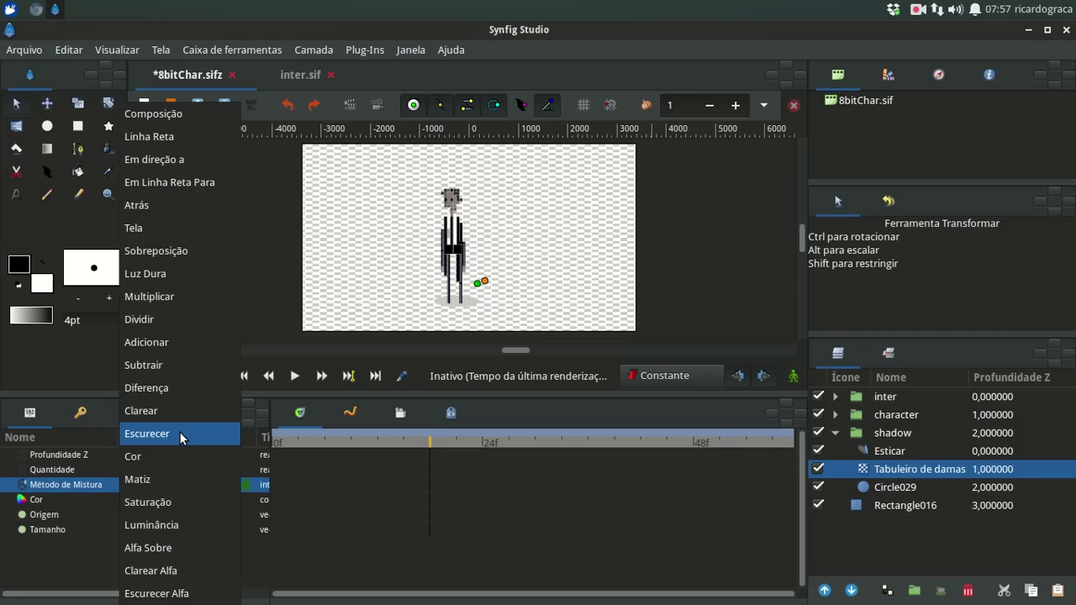
click(131, 548)
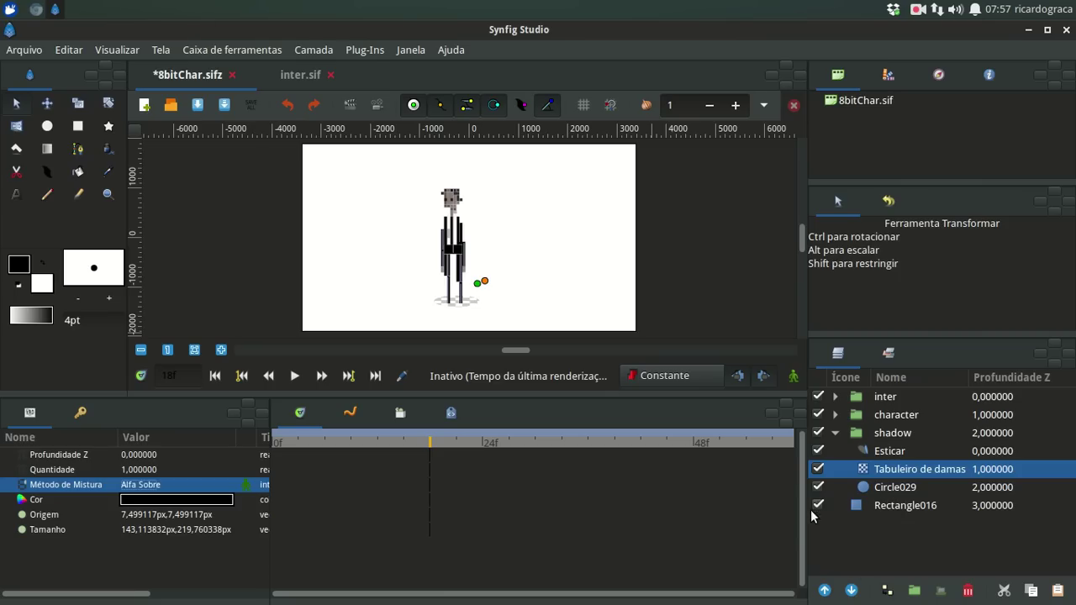
Step: Inspect the shadow group's circle and checkerboard layers, and play the animation from the first frame with the group collapsed
click(868, 488)
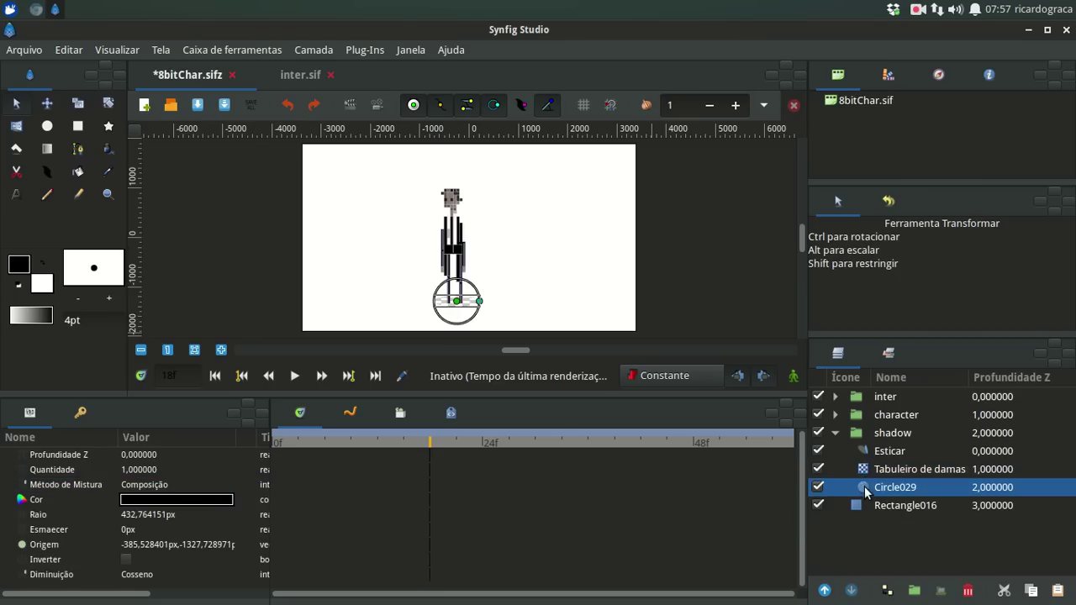
click(865, 476)
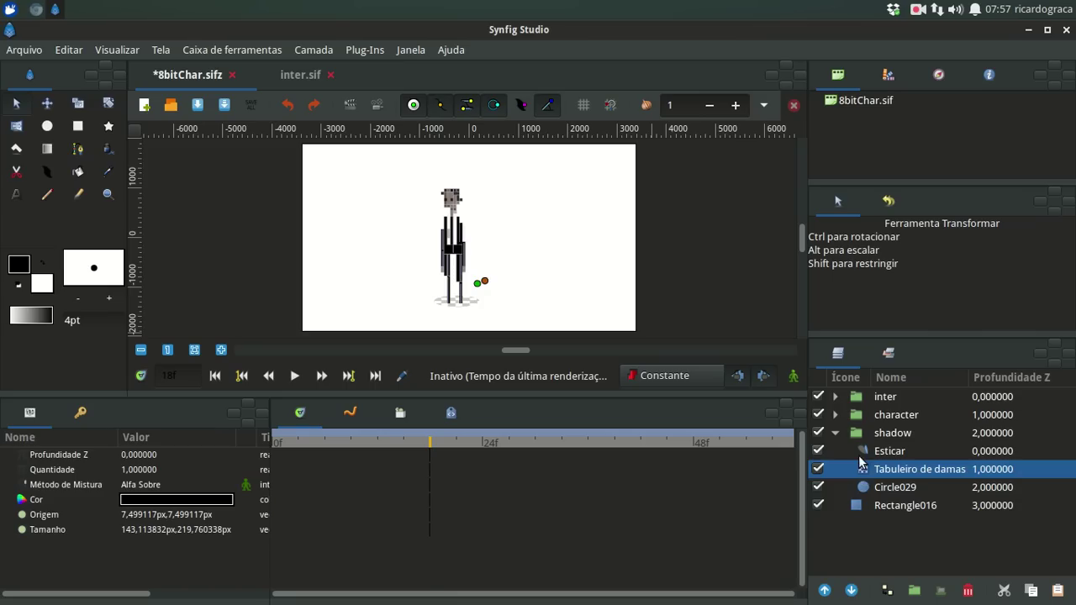
click(869, 490)
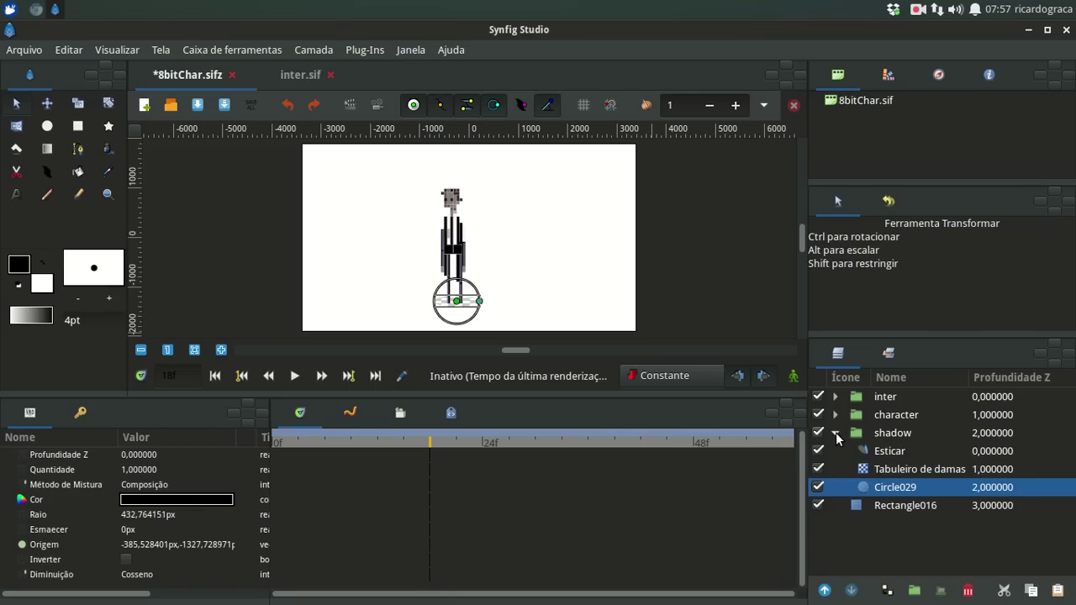
click(836, 434)
click(837, 434)
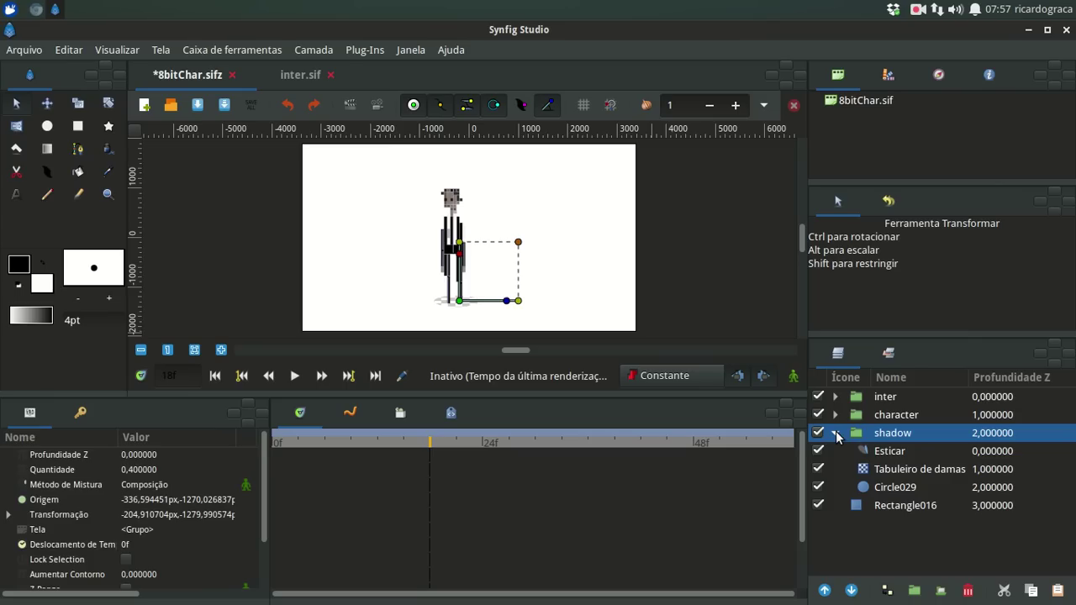
click(836, 434)
click(220, 284)
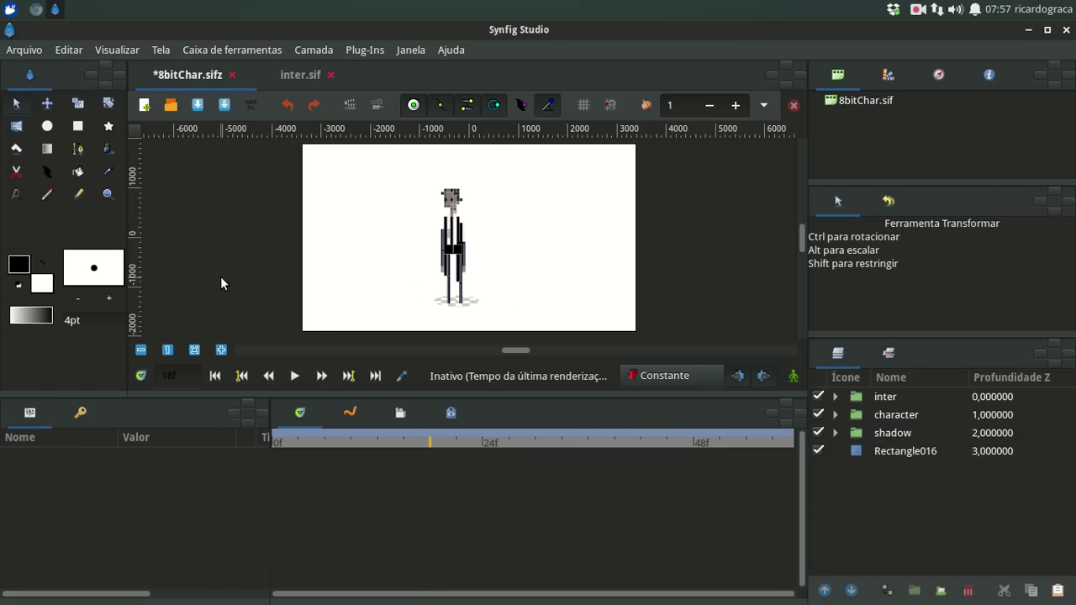
click(214, 375)
click(293, 376)
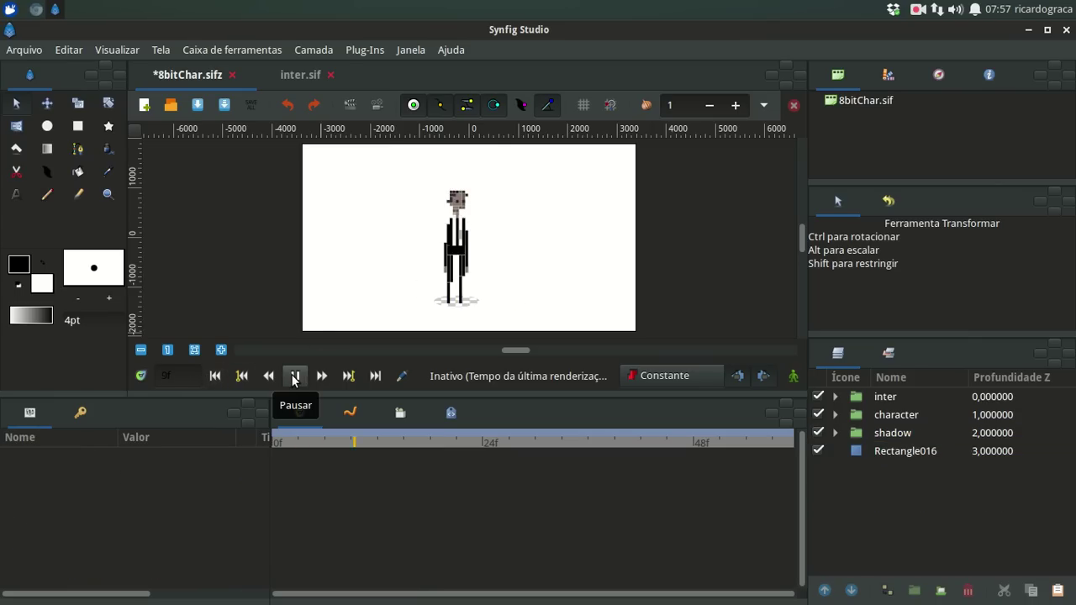
Step: Reduce the checkerboard squares of the Tabuleiro de damas layer in the shadow group to about 126 × 208 px
click(835, 433)
click(891, 470)
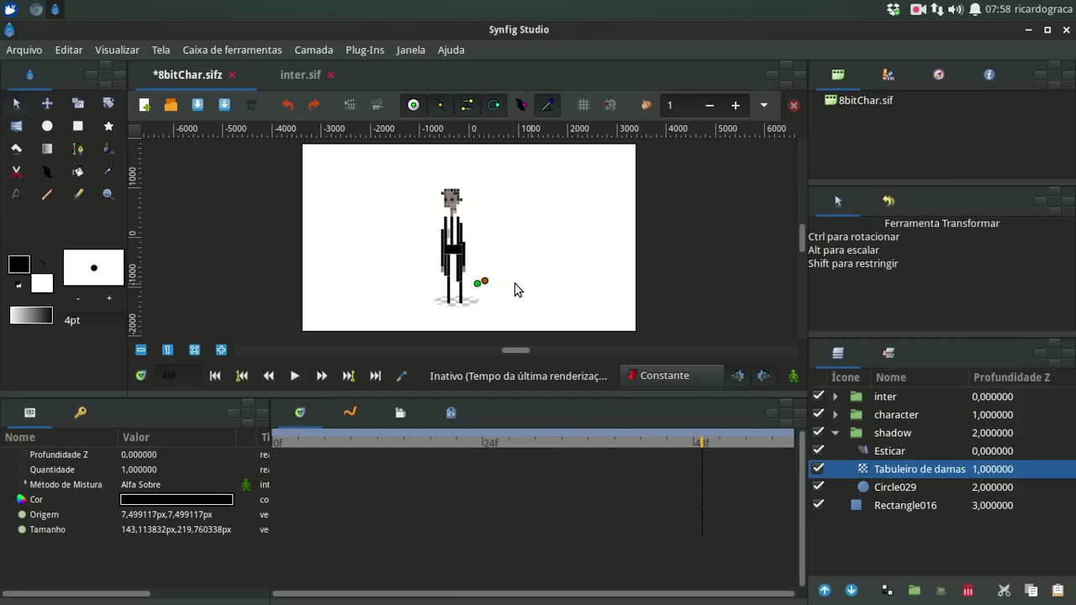
drag(484, 281, 485, 285)
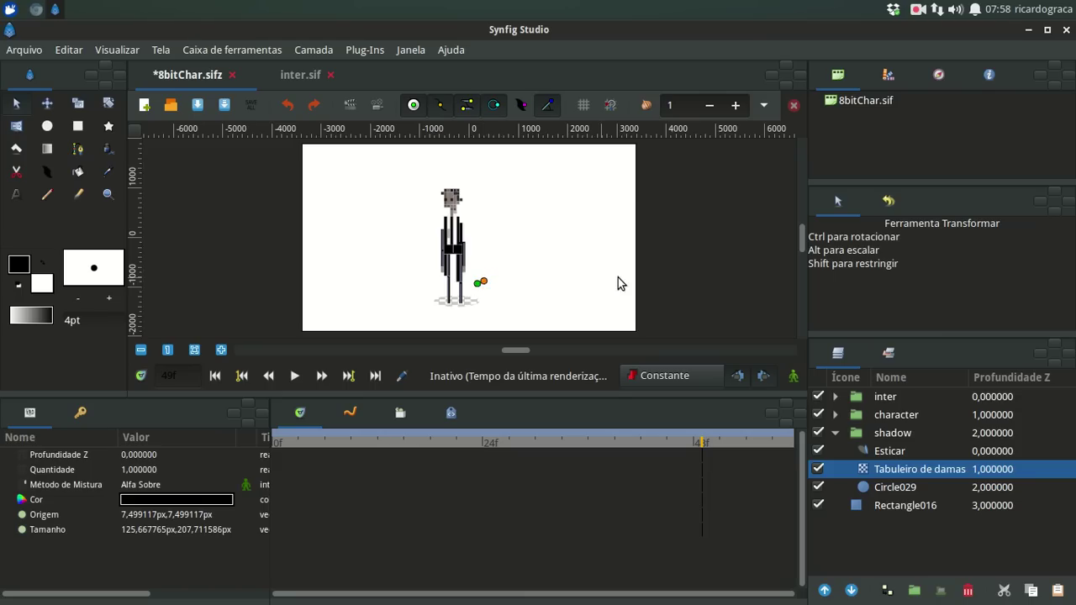
click(736, 281)
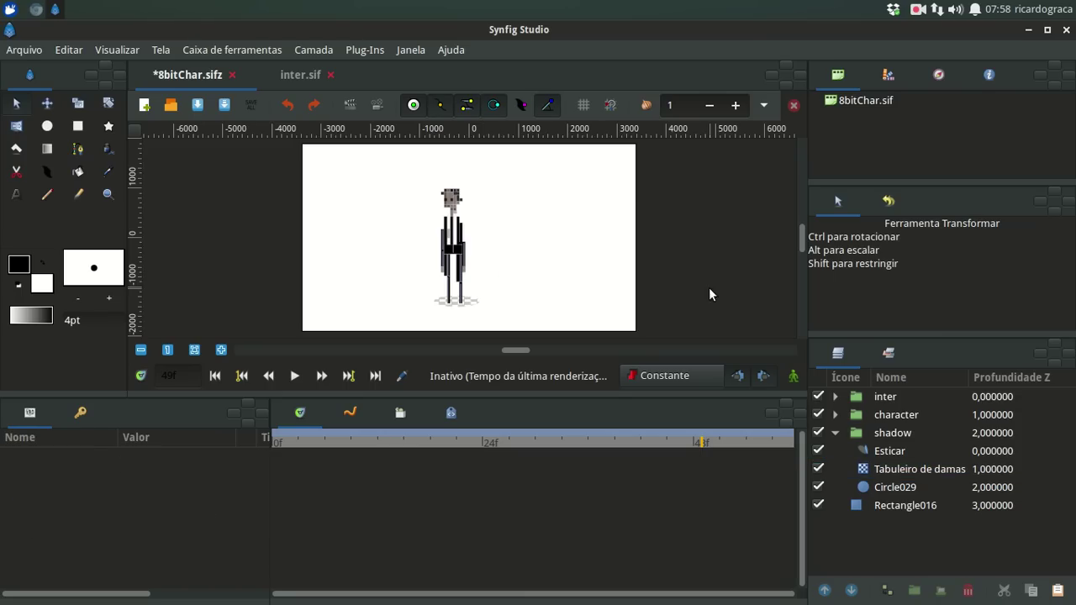
Step: Set the shadow group's Quantidade to 0,7
click(862, 415)
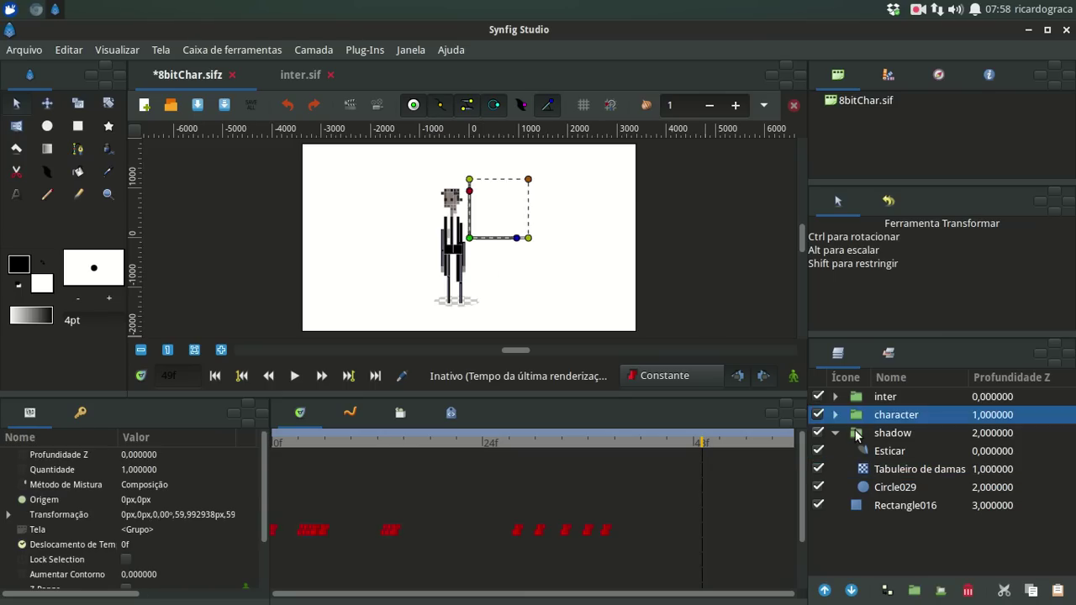
click(862, 432)
click(148, 468)
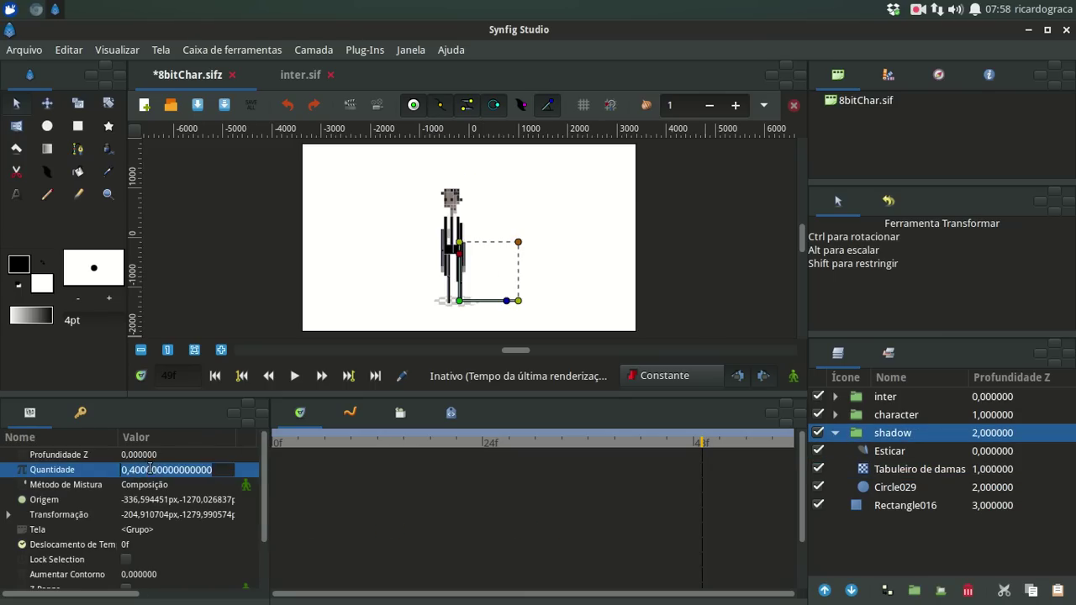
click(148, 469)
double_click(185, 473)
text(7)
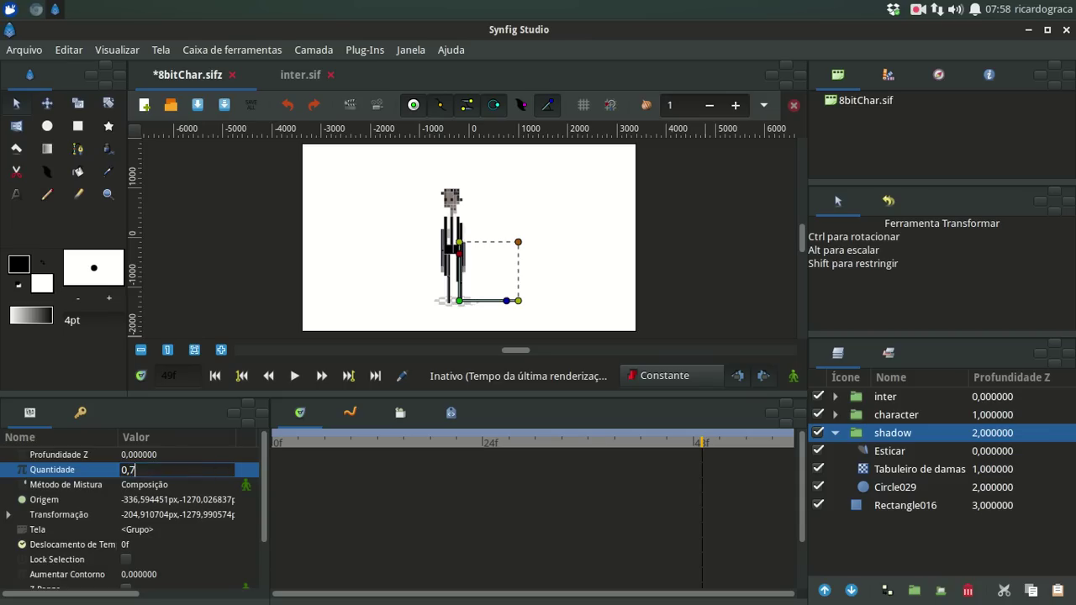
key(Return)
click(671, 278)
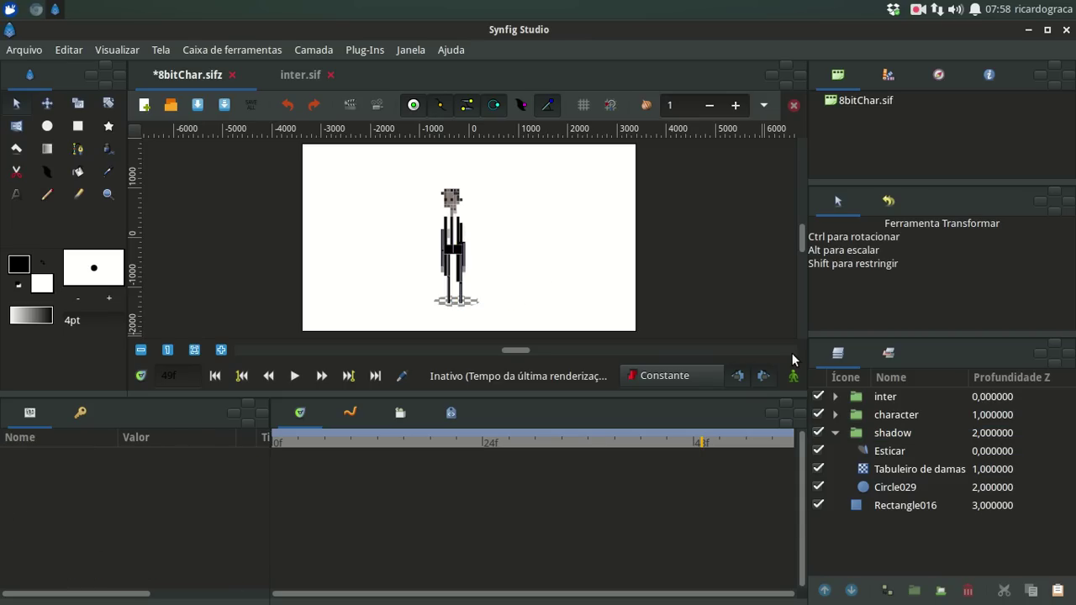
Step: Review the shadow group and its checkerboard layer, and play the animation again from the first frame to check the darker shadow
click(856, 435)
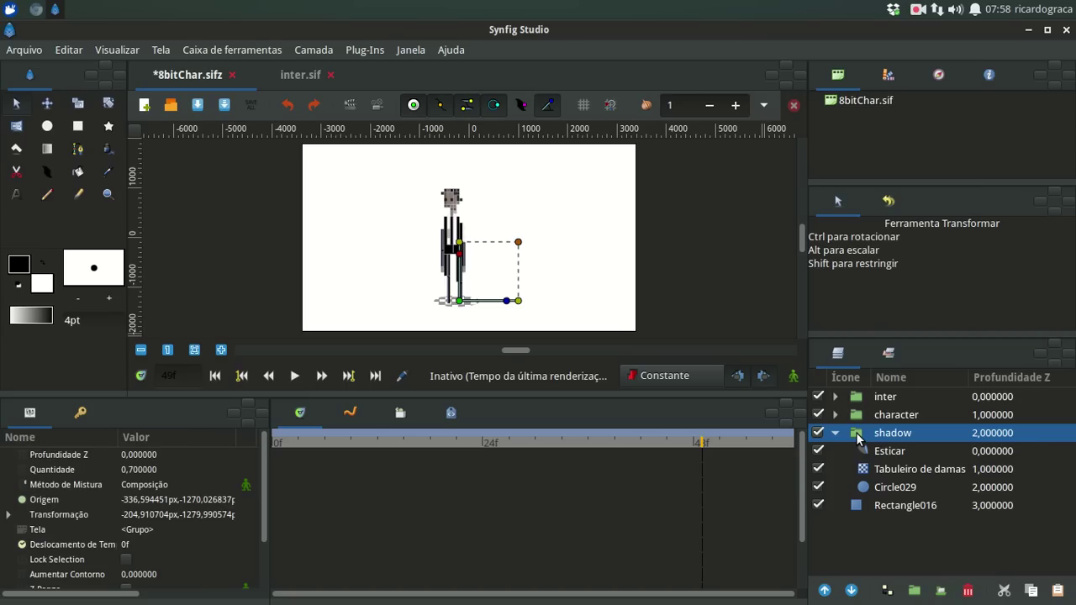
click(871, 470)
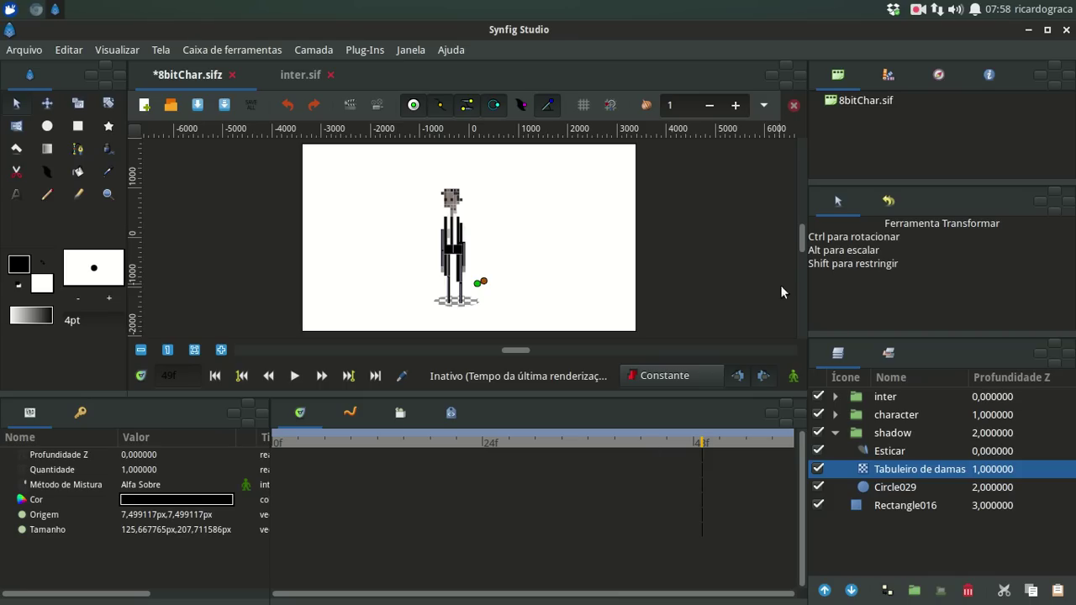
click(216, 376)
click(294, 377)
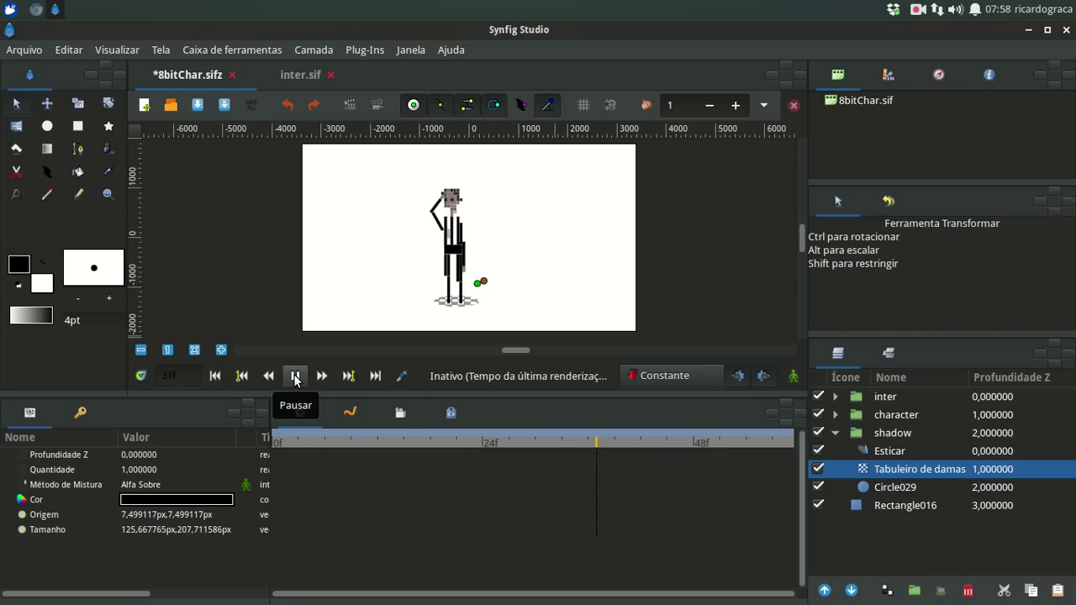
click(295, 378)
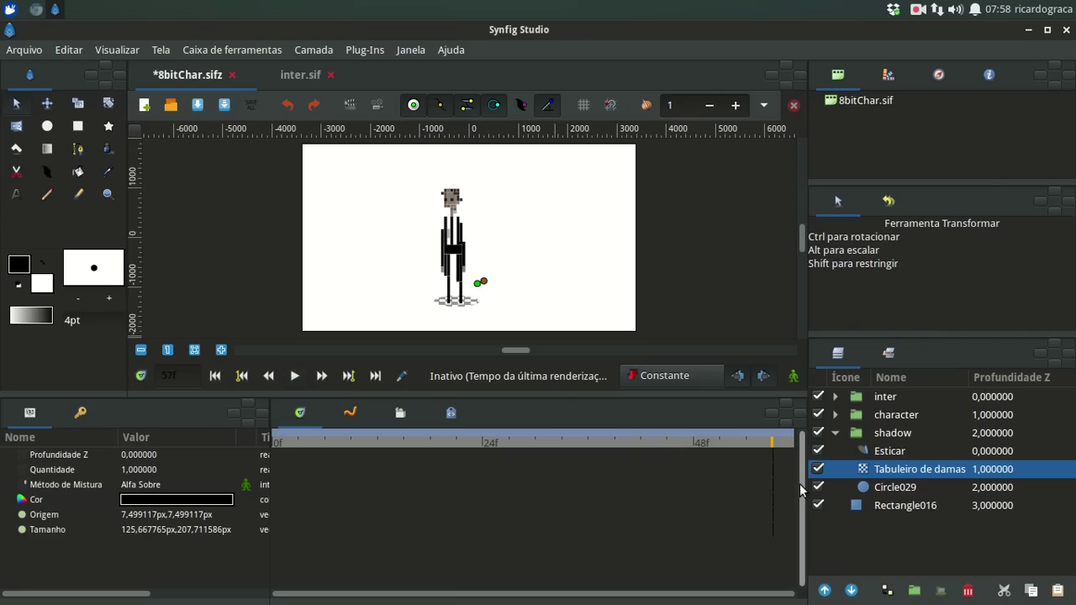
Step: Scale the whole shadow group down slightly around its origin at the character's feet and save the 8bitChar.sifz file
click(858, 435)
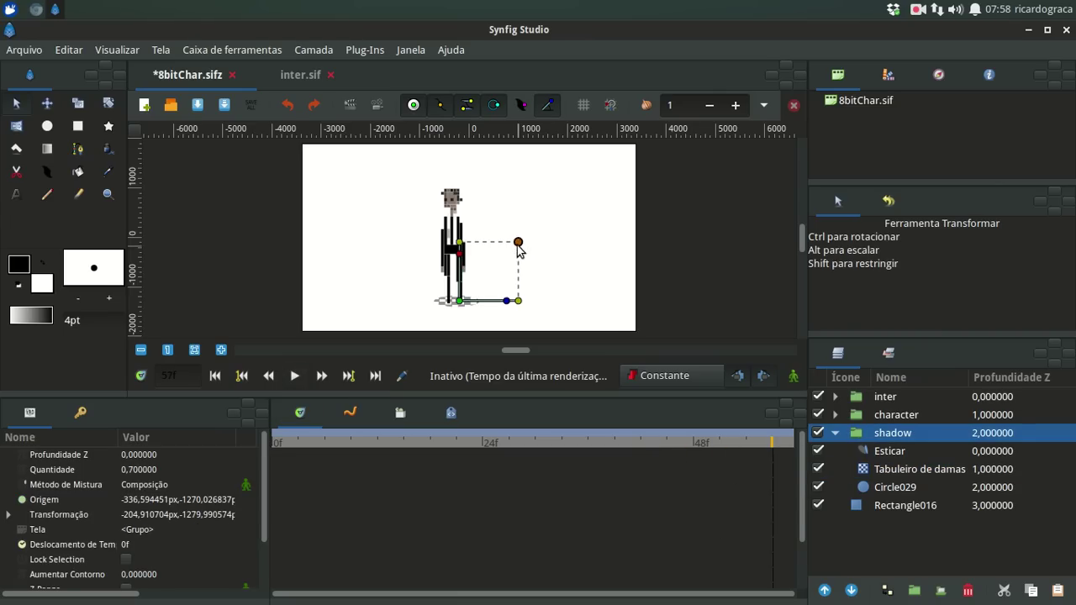
drag(518, 242, 513, 250)
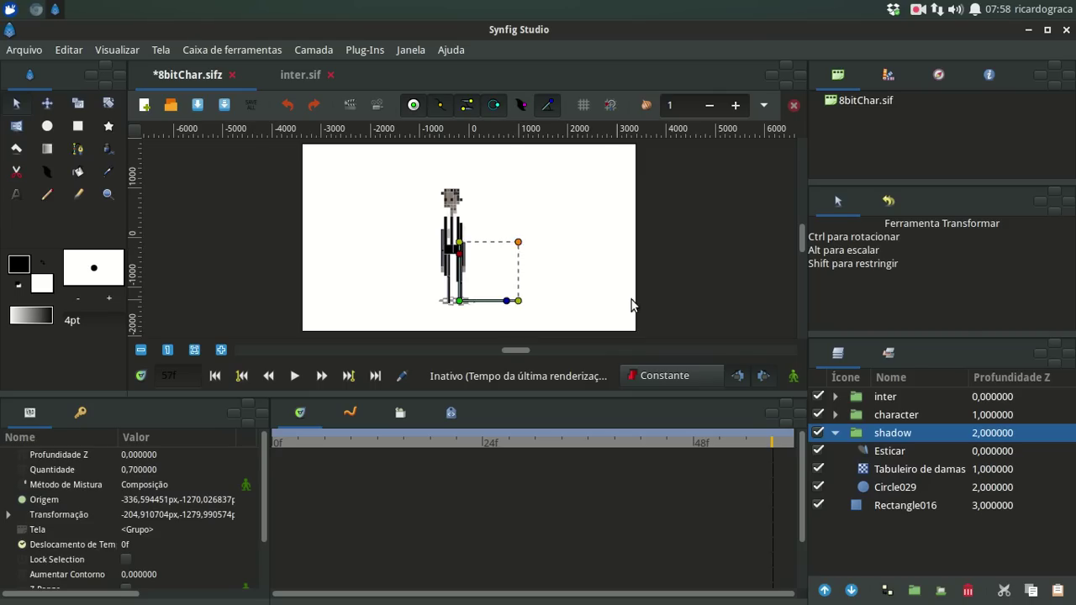
click(691, 299)
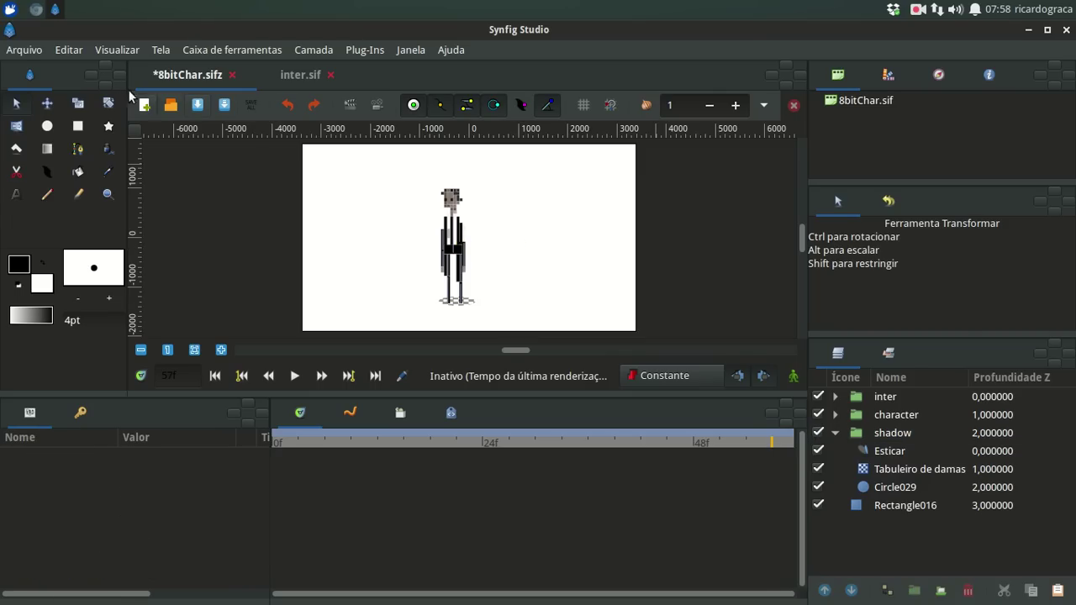
click(198, 104)
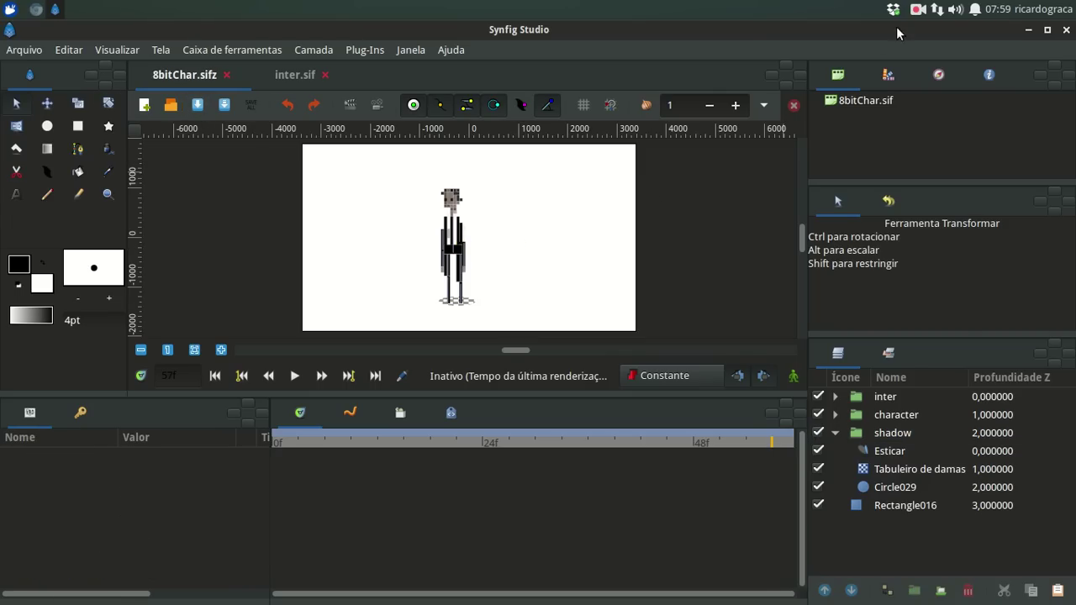